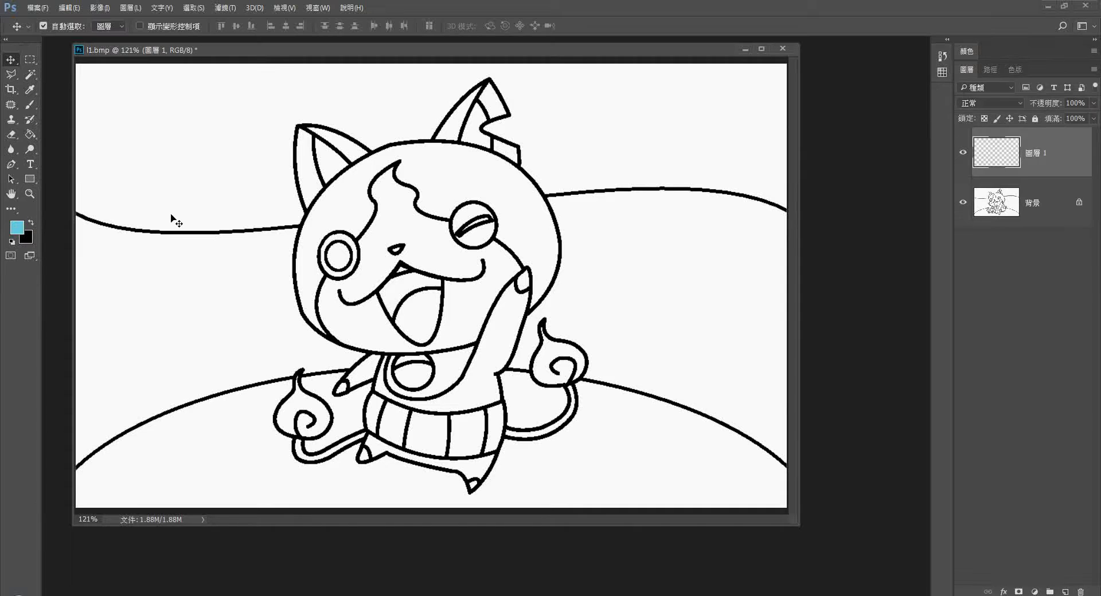
Step: Add a new white-filled layer over the drawing at 83% opacity
key("d")
key("x")
key("ctrl+BackSpace")
key("alt+BackSpace")
left_click(1093, 103)
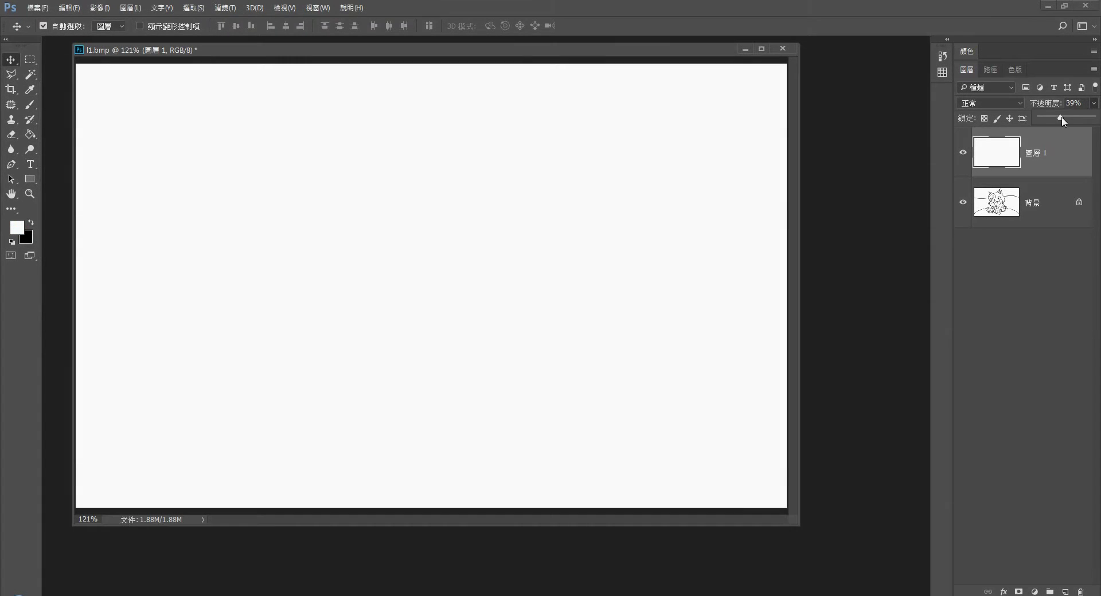
left_click_drag(1093, 117, 1082, 116)
Step: Zoom in on the drawing with the Pen tool selected
scroll(367, 175, "up", 1)
scroll(366, 175, "up", 1)
key("p")
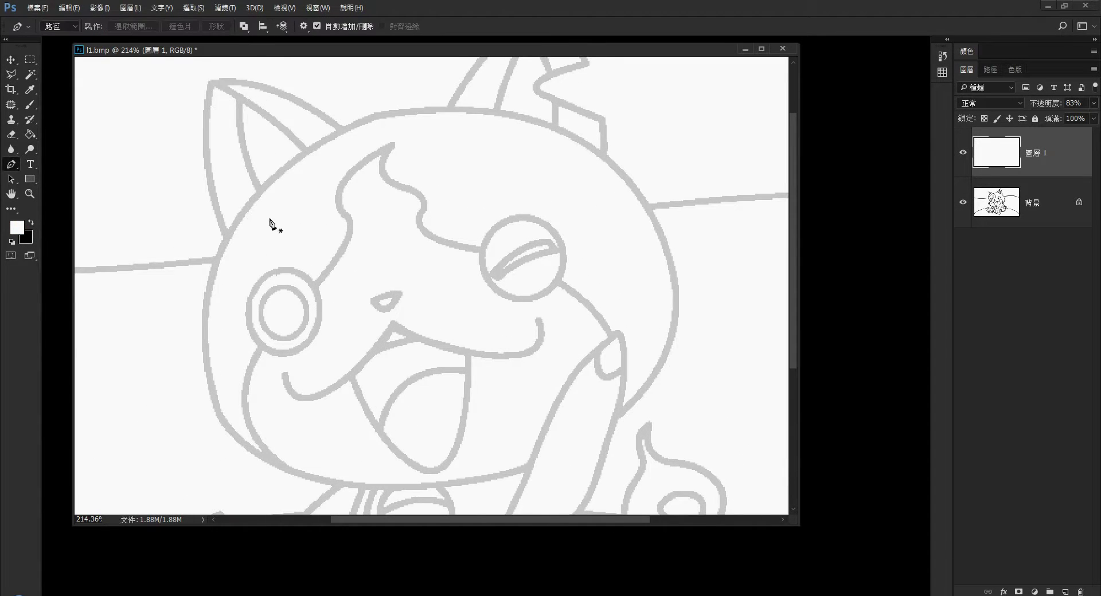
scroll(273, 224, "up", 1)
Step: Trace a closed curved path around the left ear
left_click(238, 310)
left_click_drag(213, 138, 233, 58)
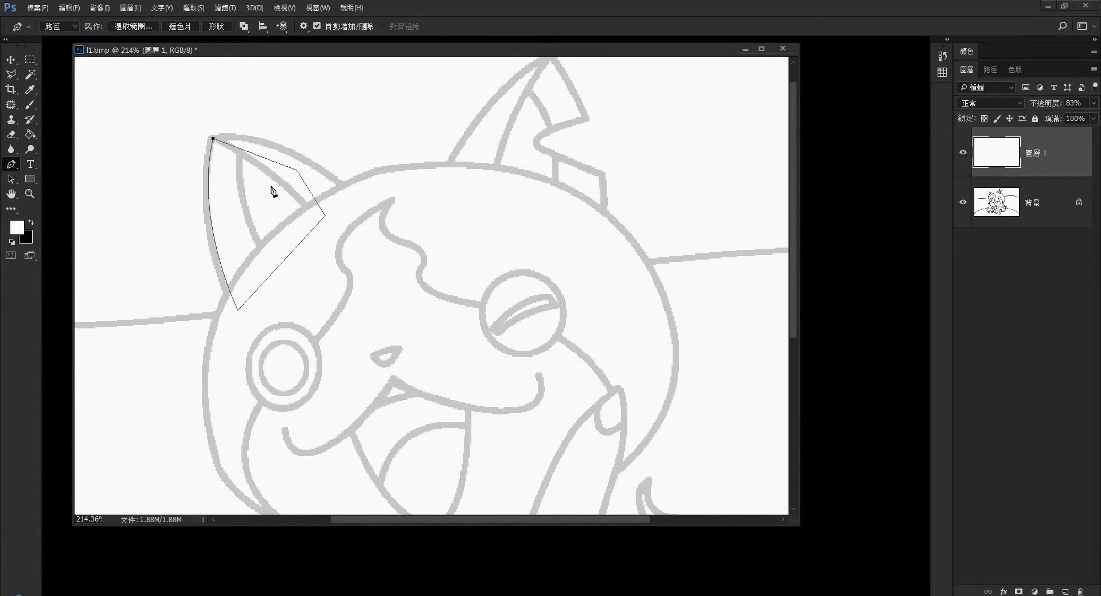
left_click_drag(293, 293, 305, 297)
left_click_drag(386, 224, 435, 263)
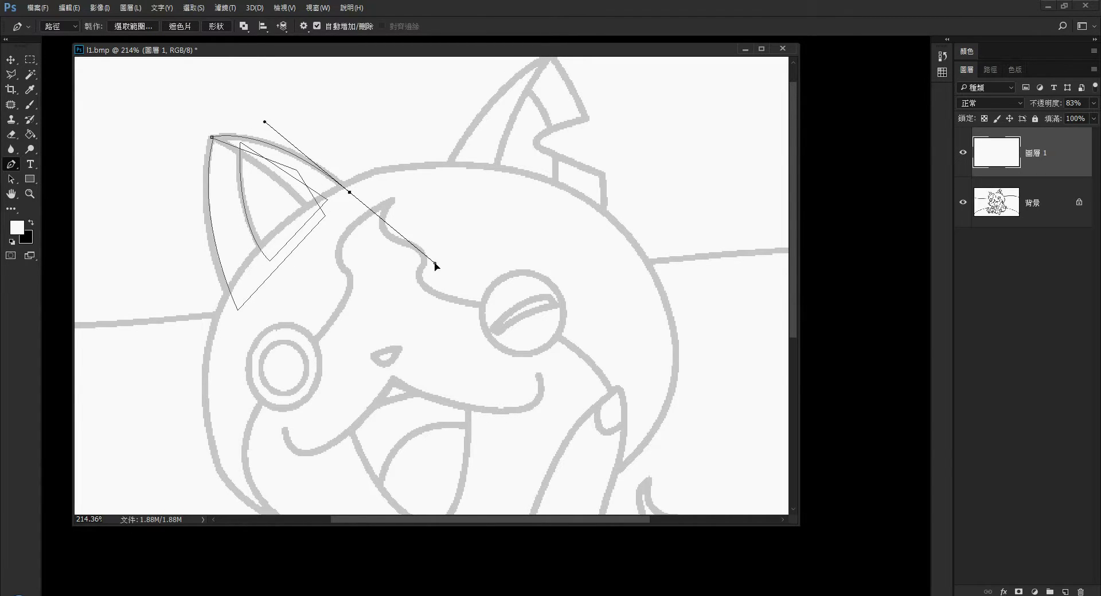
left_click(212, 138)
Step: Trace the right ear's outer curve and folded inner edge
left_click_drag(614, 219, 550, 249)
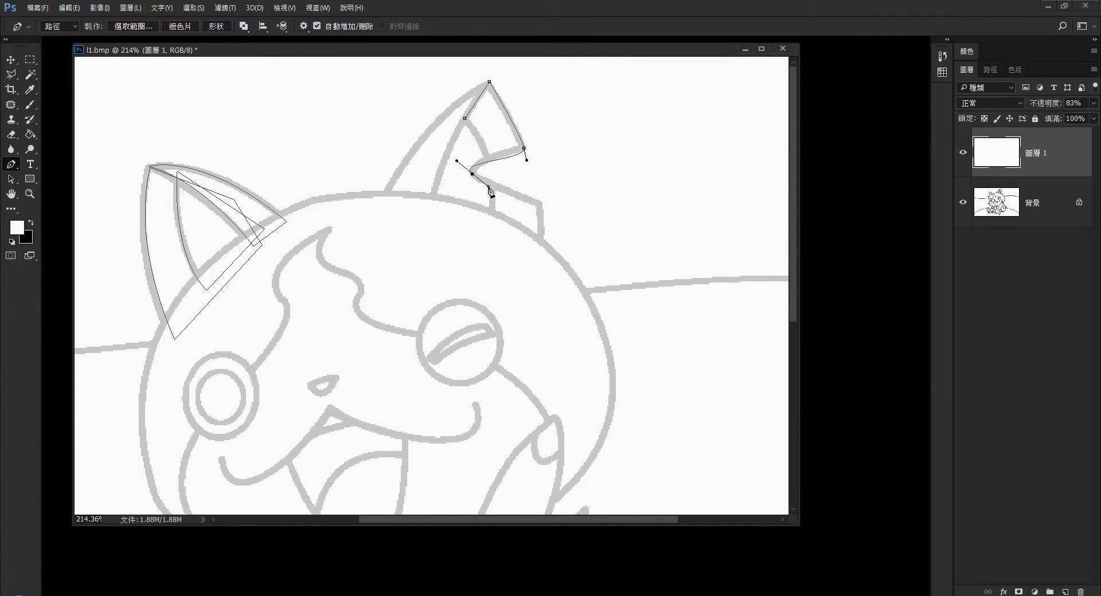
left_click_drag(540, 203, 683, 239)
left_click(539, 203, "alt")
left_click(540, 243)
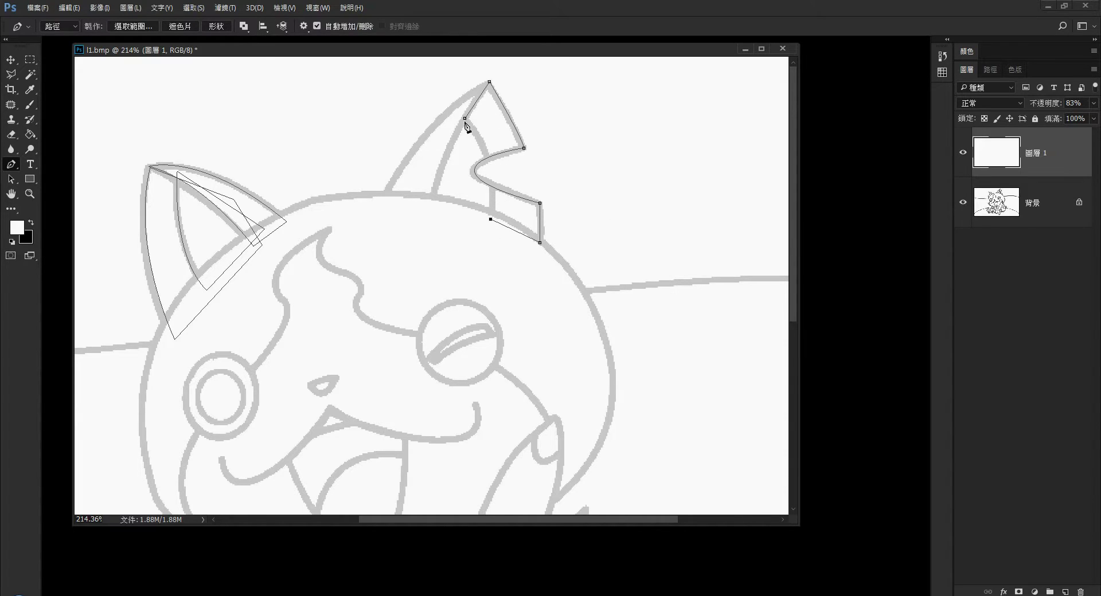
left_click_drag(465, 119, 430, 87)
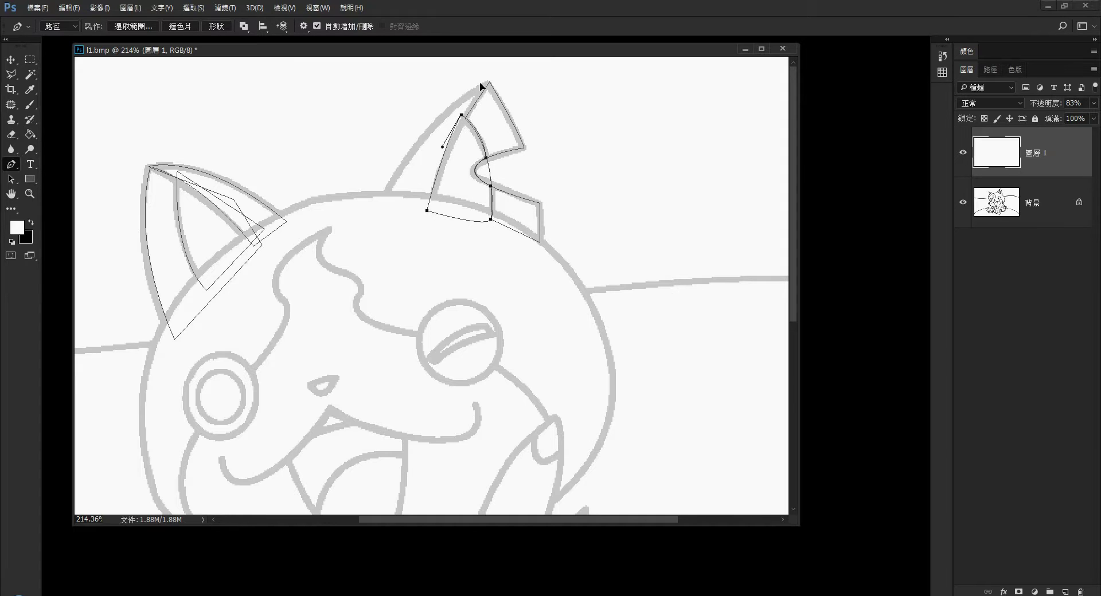
left_click_drag(516, 74, 533, 77)
left_click_drag(427, 235, 432, 270)
Step: Trace a closed path around the round head outline and refine its bottom curve
scroll(401, 229, "down", 2)
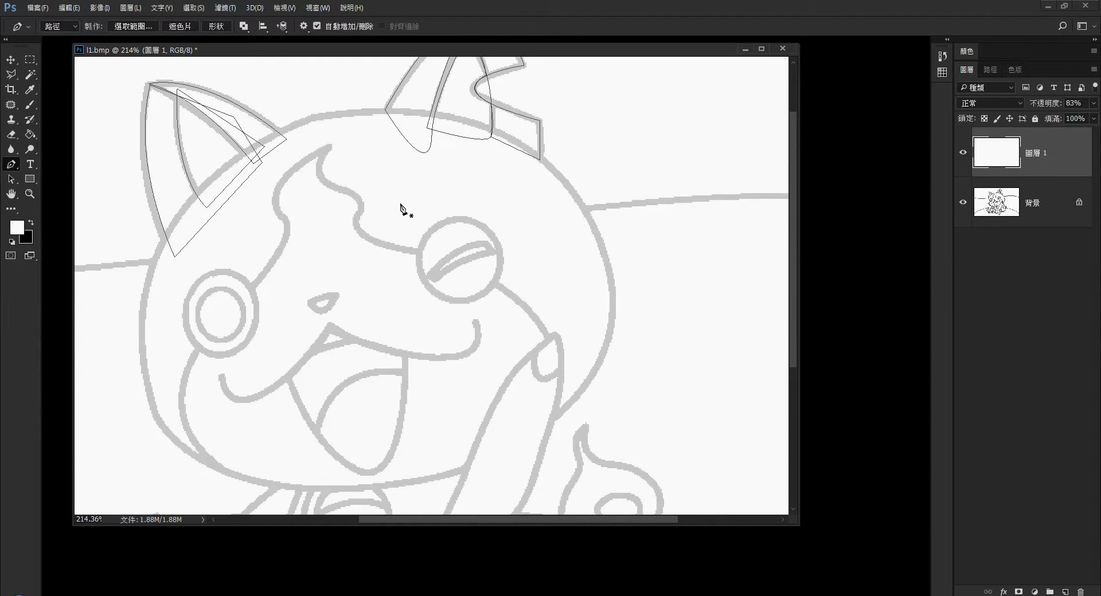
scroll(405, 212, "down", 3)
scroll(408, 230, "up", 3)
left_click_drag(184, 192, 289, 74)
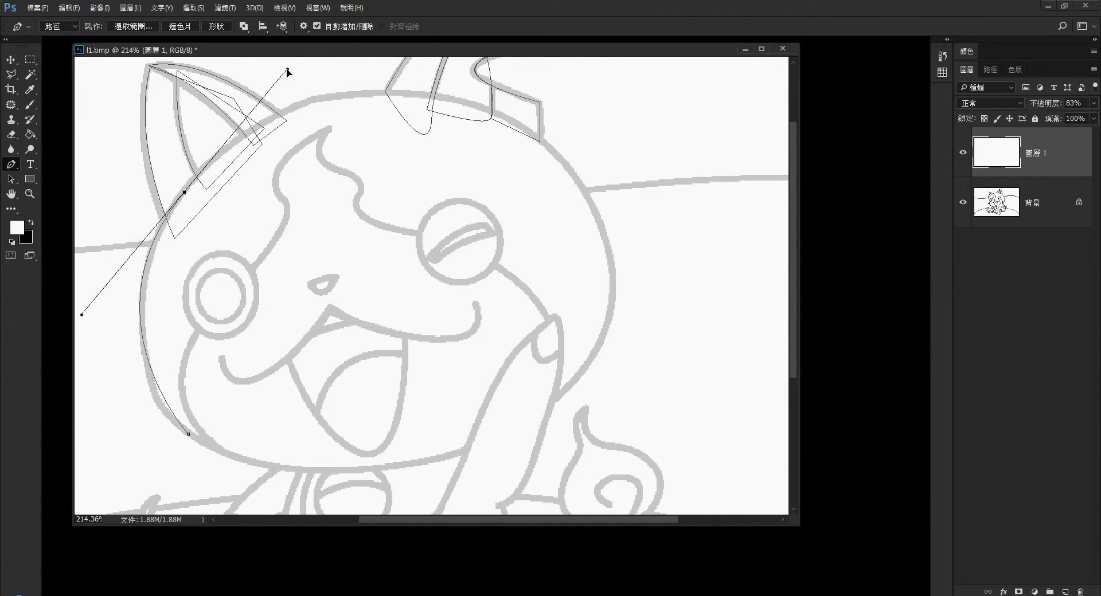
scroll(287, 80, "up", 1)
left_click_drag(555, 205, 614, 262)
scroll(516, 344, "down", 2)
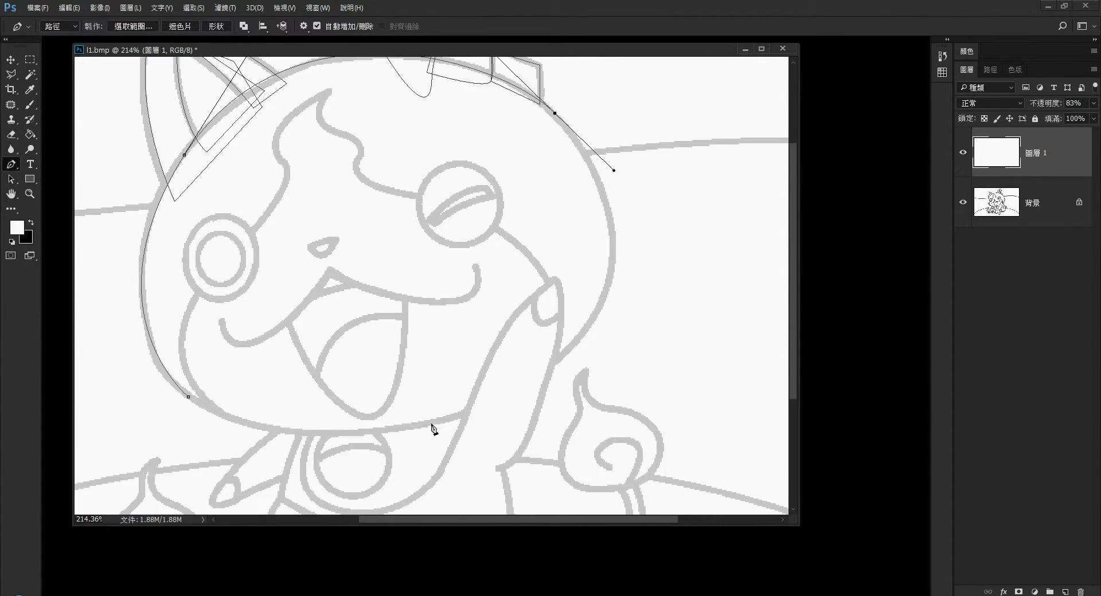
mouse_move(431, 423)
left_mouse_down()
mouse_move(164, 510)
mouse_move(304, 463)
mouse_move(289, 468)
left_mouse_up()
left_click(189, 397)
left_click(432, 423, "ctrl")
left_click(189, 397, "ctrl")
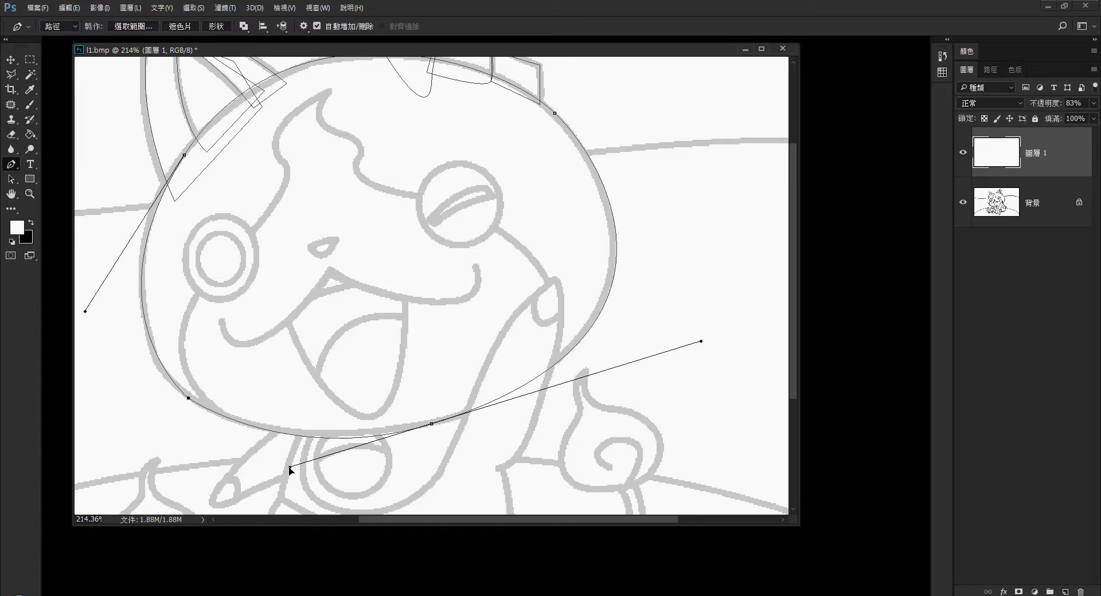
left_click(418, 332, "ctrl")
Step: Trace the face-marking line from the lower left cheek over its peak and down the right side
scroll(413, 341, "up", 3)
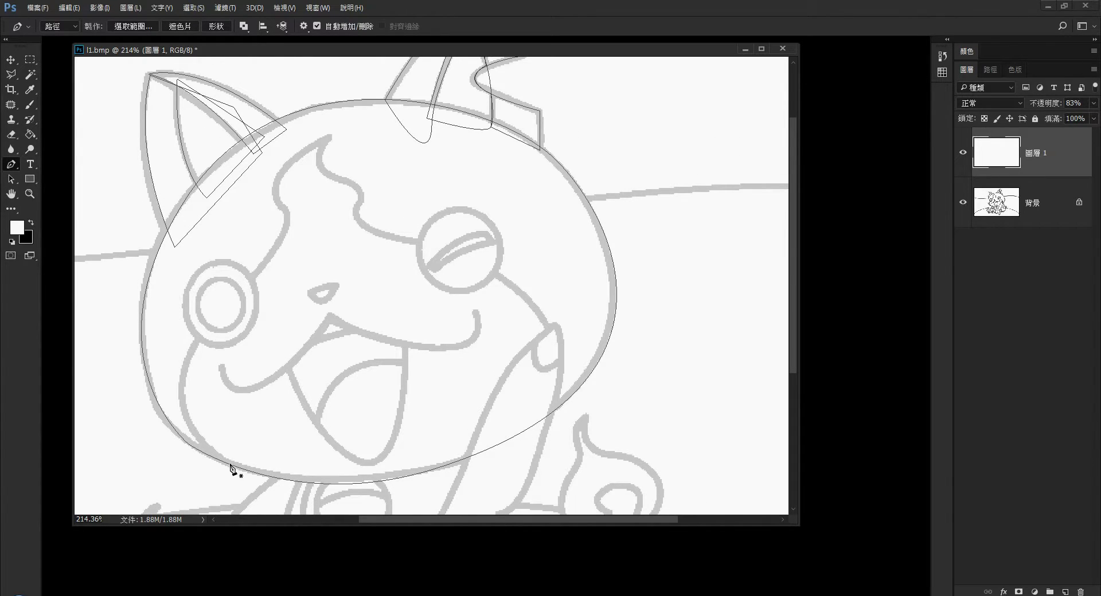
left_click(230, 463)
left_click_drag(191, 356, 226, 289)
left_click_drag(281, 238, 294, 202)
left_click_drag(325, 136, 389, 103)
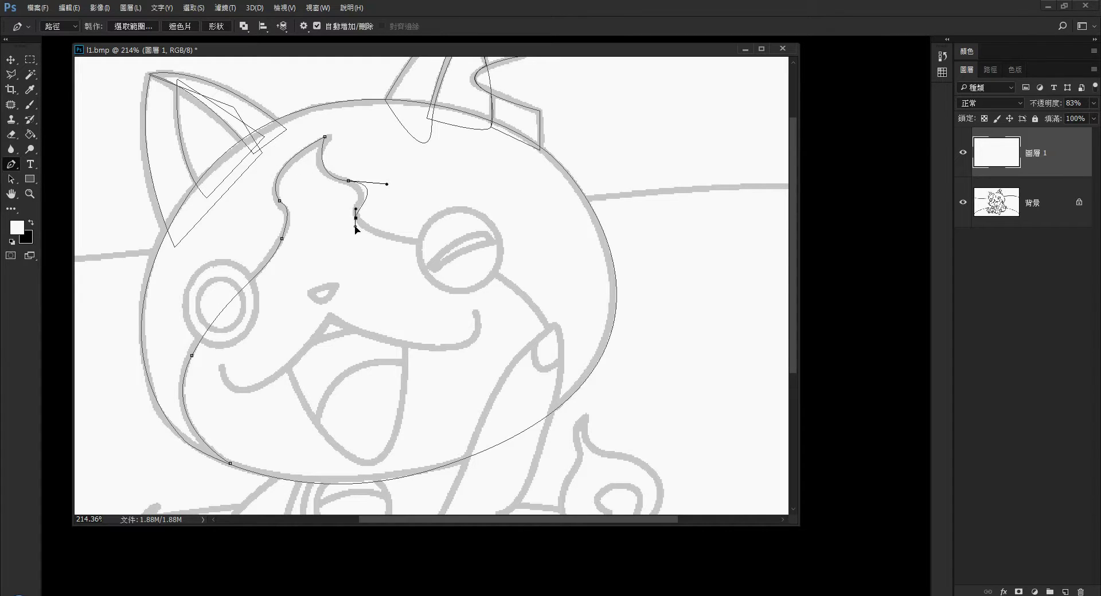
left_click(324, 136, "ctrl")
left_click_drag(453, 246, 487, 254)
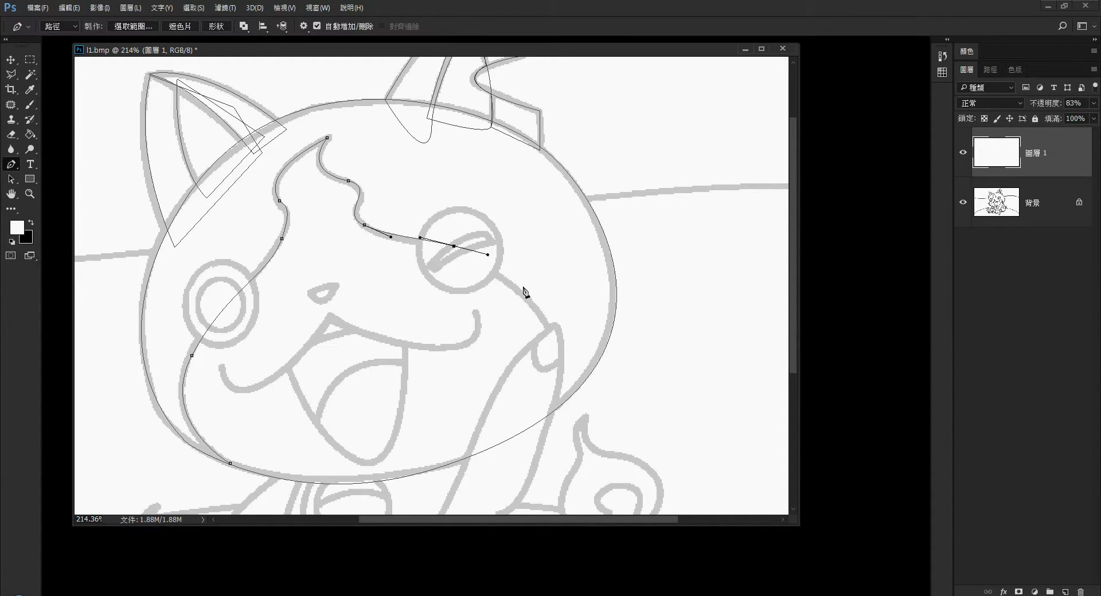
left_click_drag(558, 348, 555, 382)
Step: Reshape the marking's curve near the right cheek, then begin a path around the left eye
scroll(469, 394, "down", 3)
left_click_drag(229, 380, 104, 329)
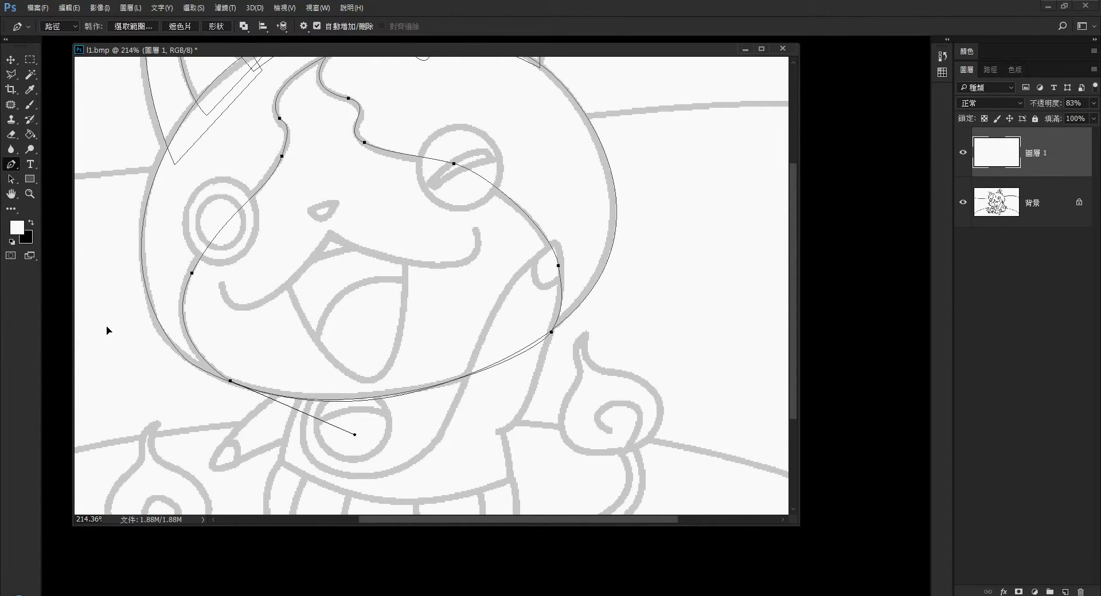
left_click(551, 331, "ctrl")
left_click_drag(551, 332, 561, 328)
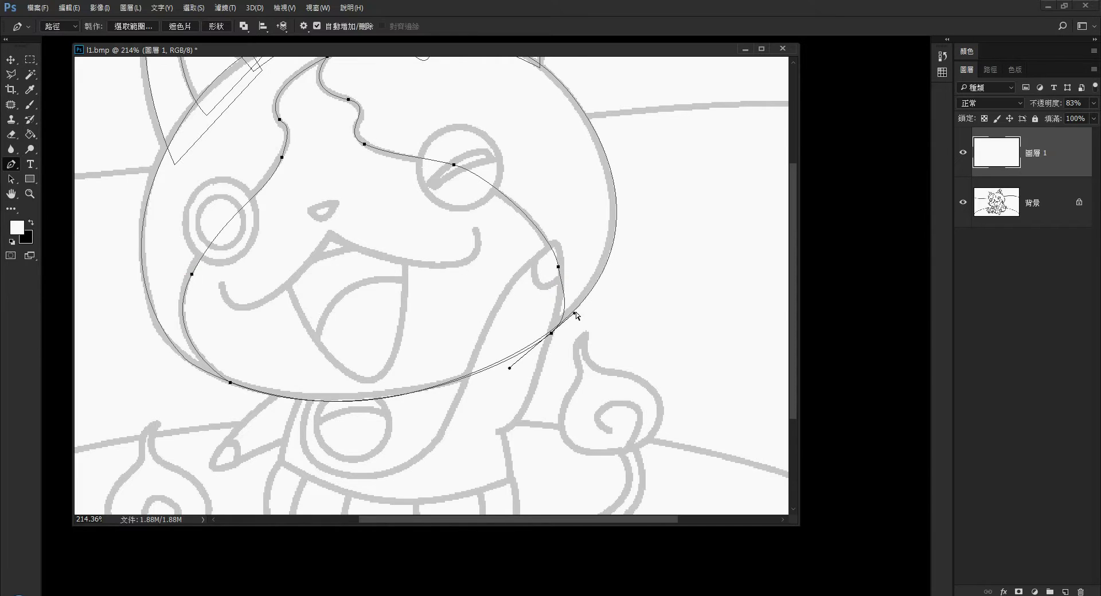
scroll(561, 328, "up", 2)
left_click(133, 215, "ctrl")
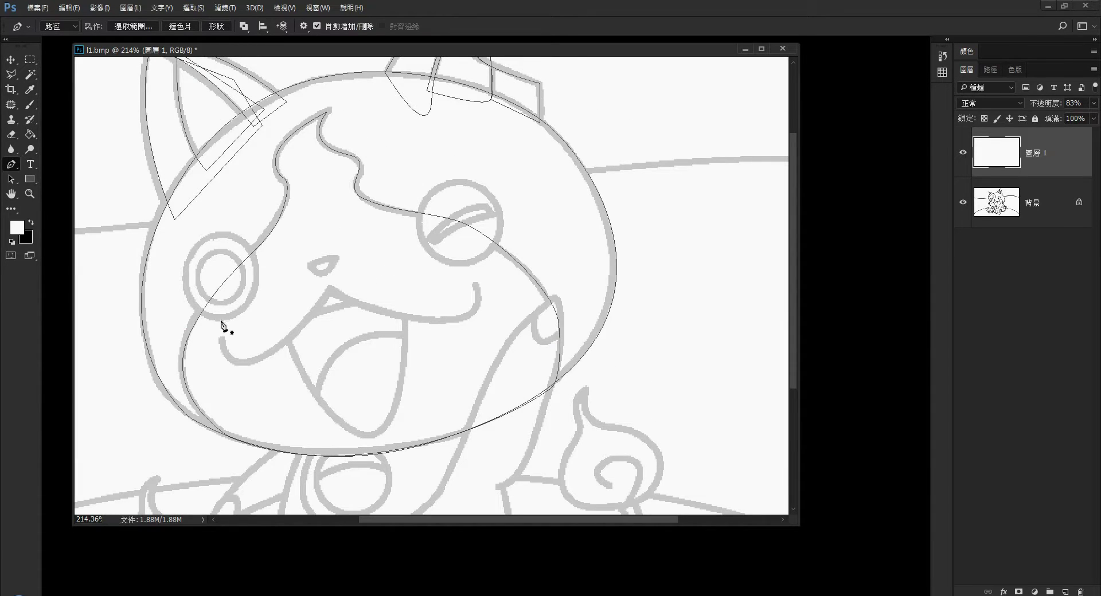
left_click_drag(221, 235, 294, 184)
left_click_drag(219, 319, 163, 328)
Step: Show the History panel and trace a closed ring fitted around the left eye
left_click(942, 56)
left_click(854, 313)
left_click_drag(185, 279, 189, 246)
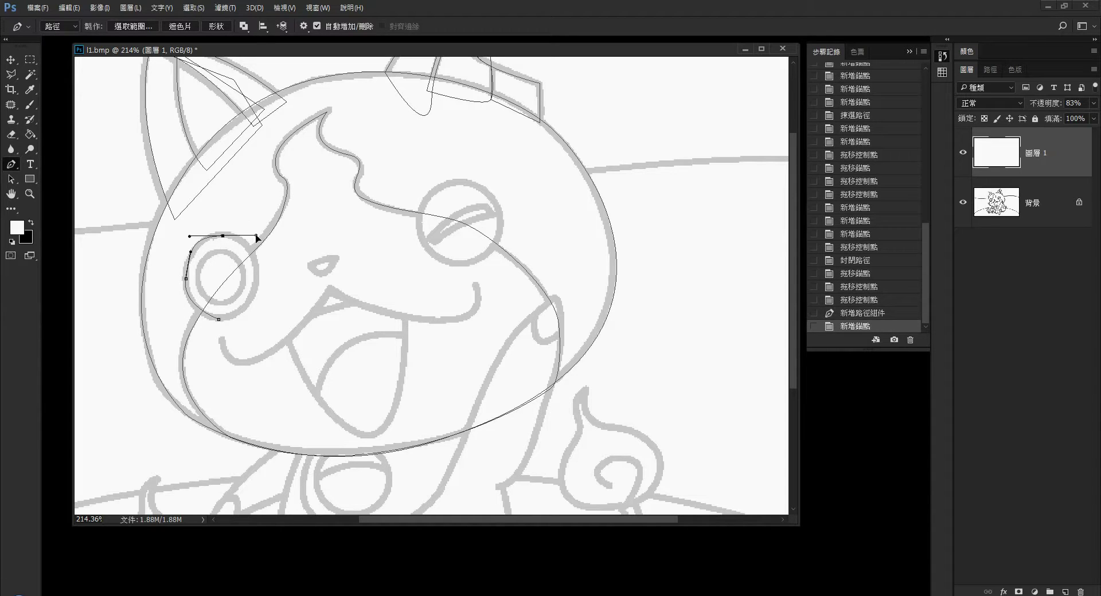
left_click_drag(257, 281, 258, 297)
left_click(187, 328)
left_click(190, 251)
left_click_drag(185, 279, 187, 270)
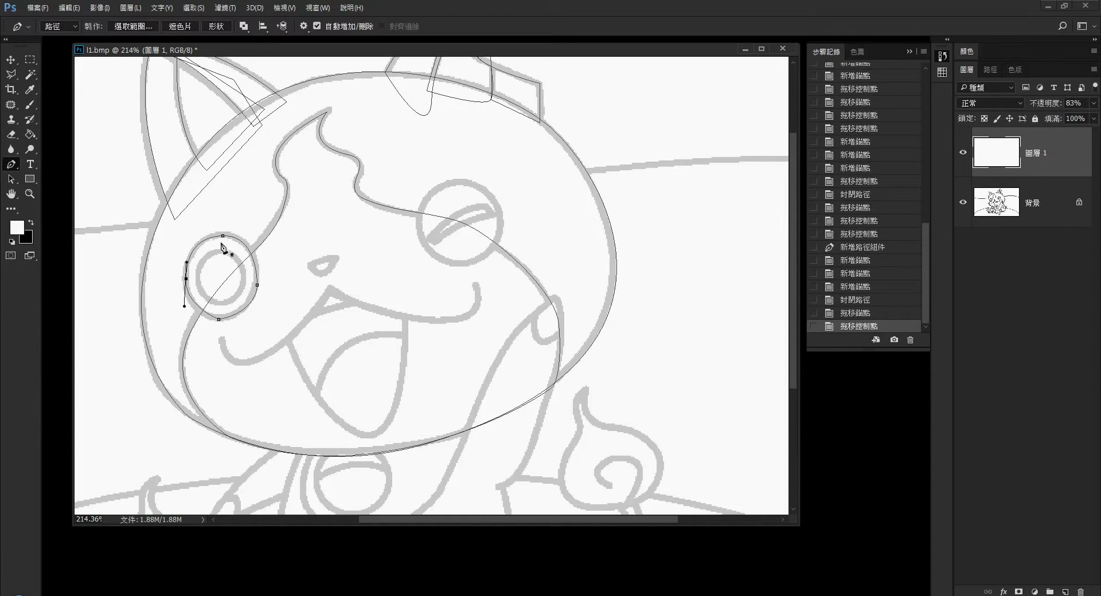
left_click_drag(257, 285, 255, 273)
left_click_drag(250, 313, 185, 317)
left_click_drag(223, 242, 223, 236)
Step: Trace a closed, smoothed ring around the right eye
left_click(420, 237)
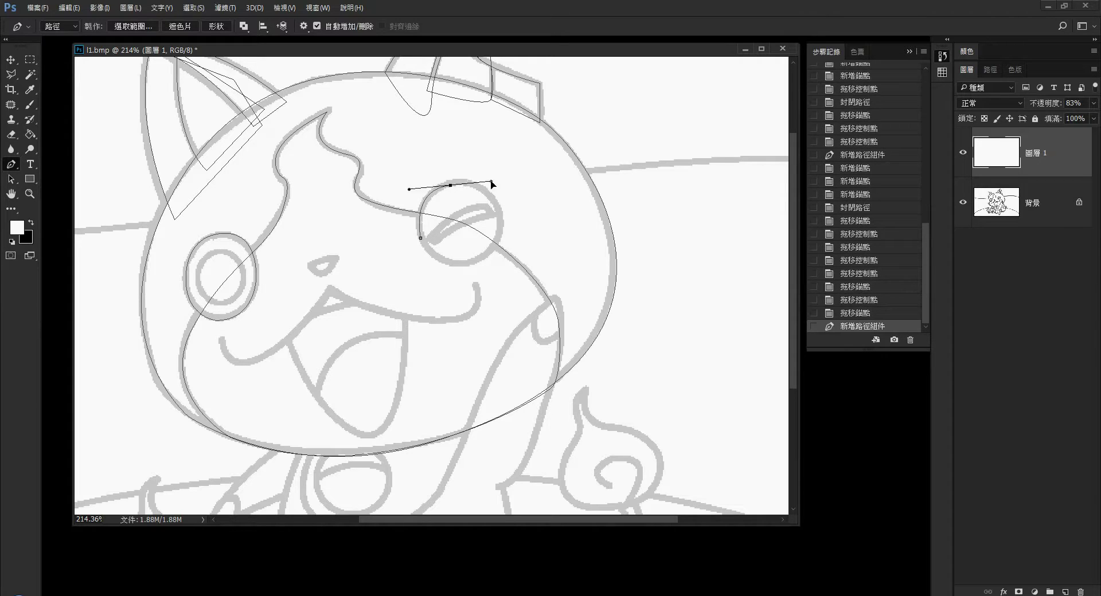
left_click_drag(492, 184, 493, 174)
mouse_move(502, 221)
left_mouse_down()
mouse_move(500, 250)
mouse_move(438, 270)
left_mouse_up()
left_click(420, 237)
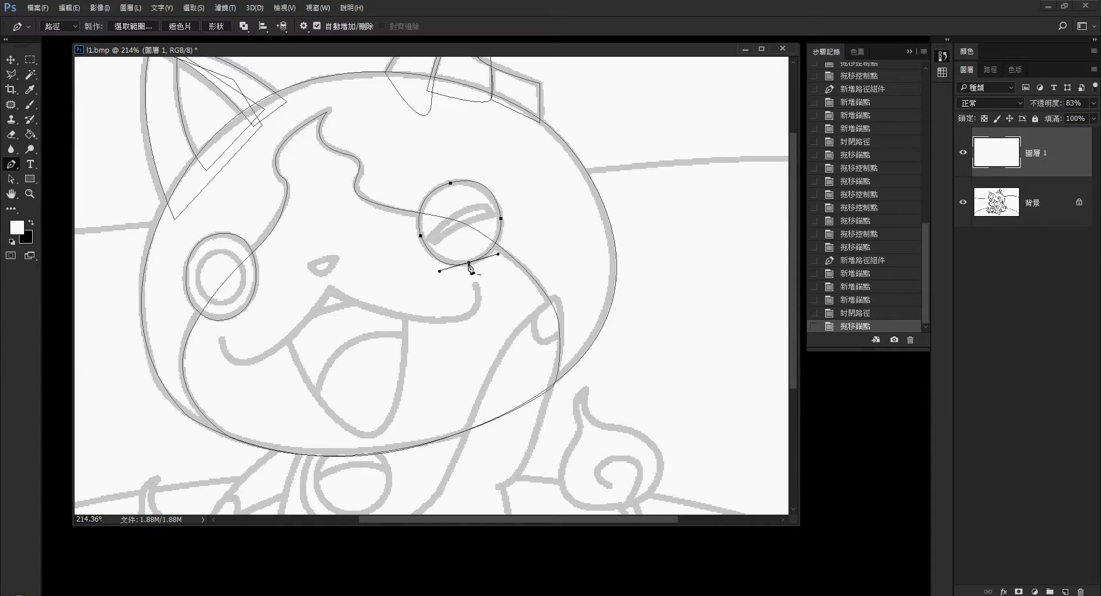
mouse_move(451, 183)
left_mouse_down()
mouse_move(492, 173)
mouse_move(481, 176)
left_mouse_up()
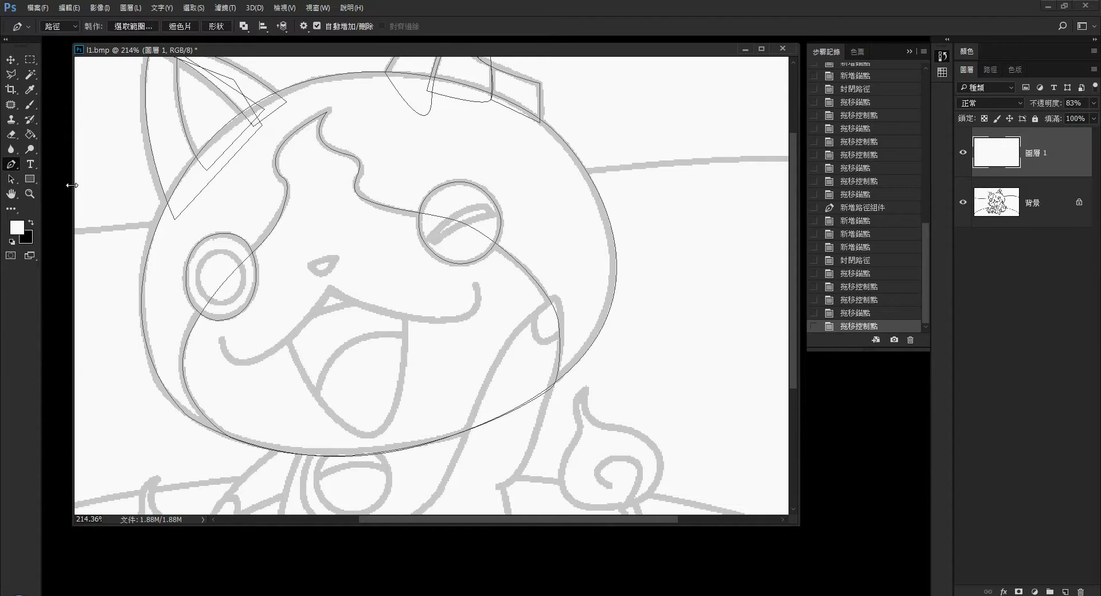
Step: Add an inner left-eye ring and the closed crescent of the right eye
mouse_move(201, 294)
left_mouse_down()
mouse_move(230, 254)
mouse_move(242, 291)
mouse_move(208, 295)
left_mouse_up()
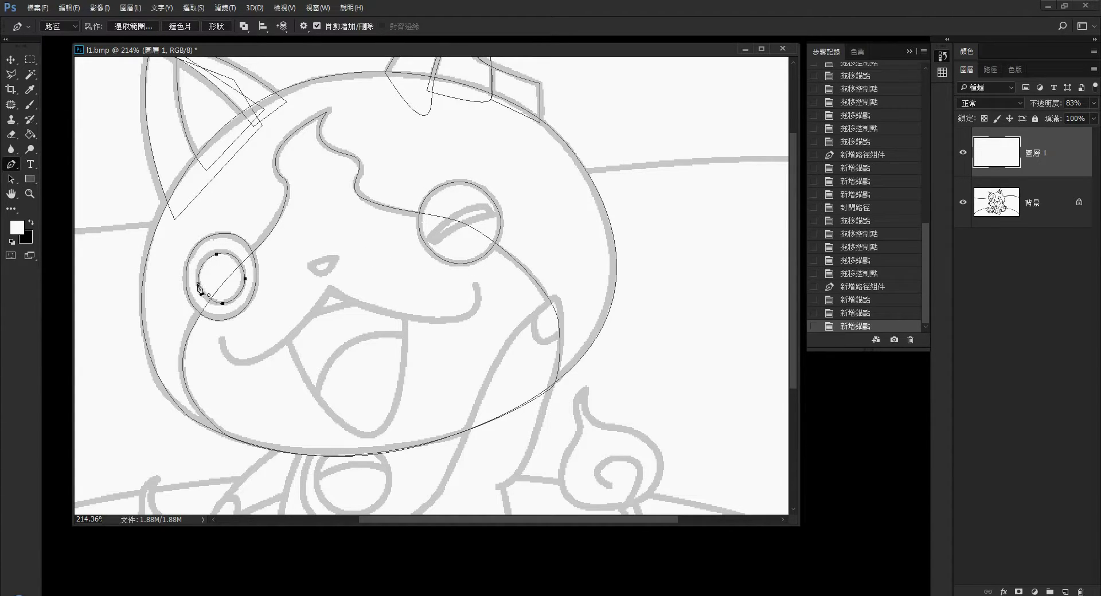
left_click(201, 294)
left_click(430, 236)
left_click_drag(485, 205, 507, 210)
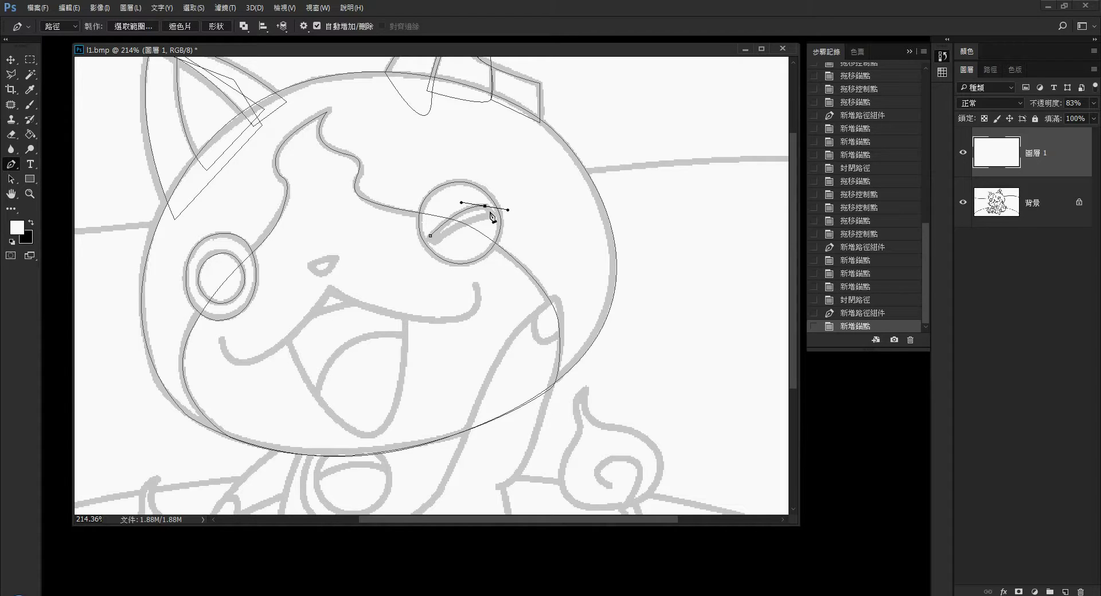
left_click(493, 217)
left_click(436, 242)
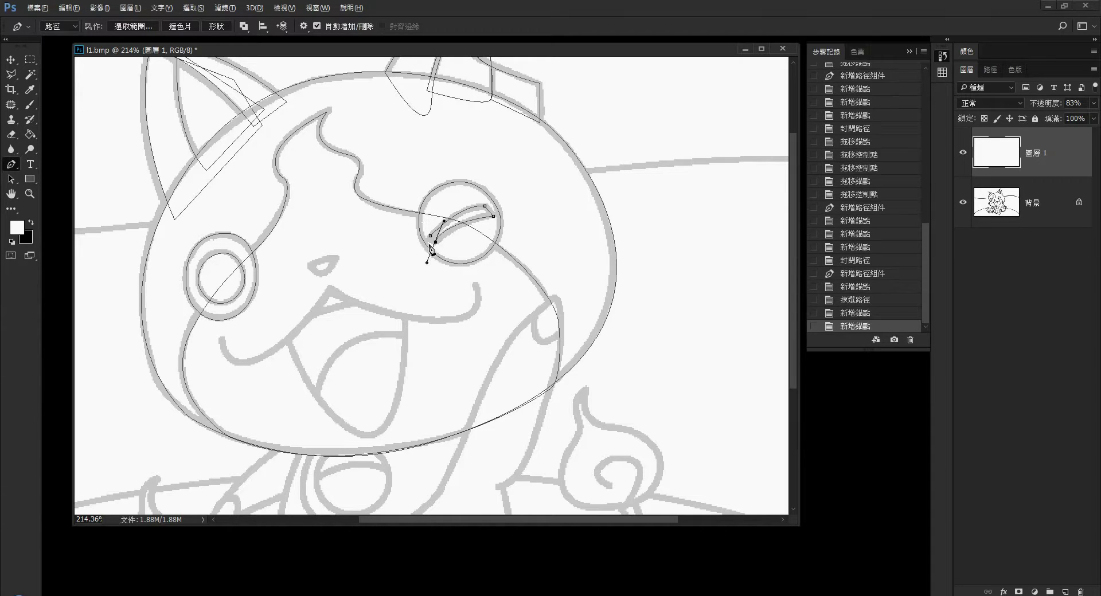
Step: Begin tracing a curved outline around the nose
scroll(395, 269, "down", 1)
left_click_drag(436, 223, 453, 202)
scroll(344, 269, "down", 3)
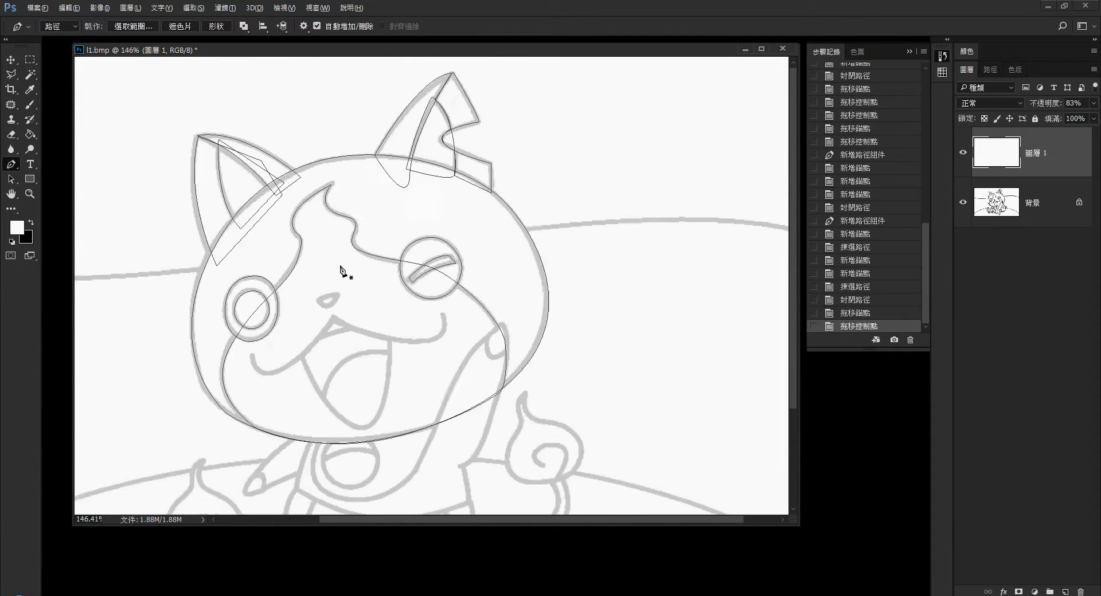
scroll(308, 265, "up", 3)
left_click(308, 267)
mouse_move(338, 256)
left_mouse_down()
mouse_move(350, 265)
mouse_move(290, 250)
mouse_move(329, 243)
left_mouse_up()
Step: Trace the smile line from the left mouth corner to its right tip
scroll(298, 247, "down", 2)
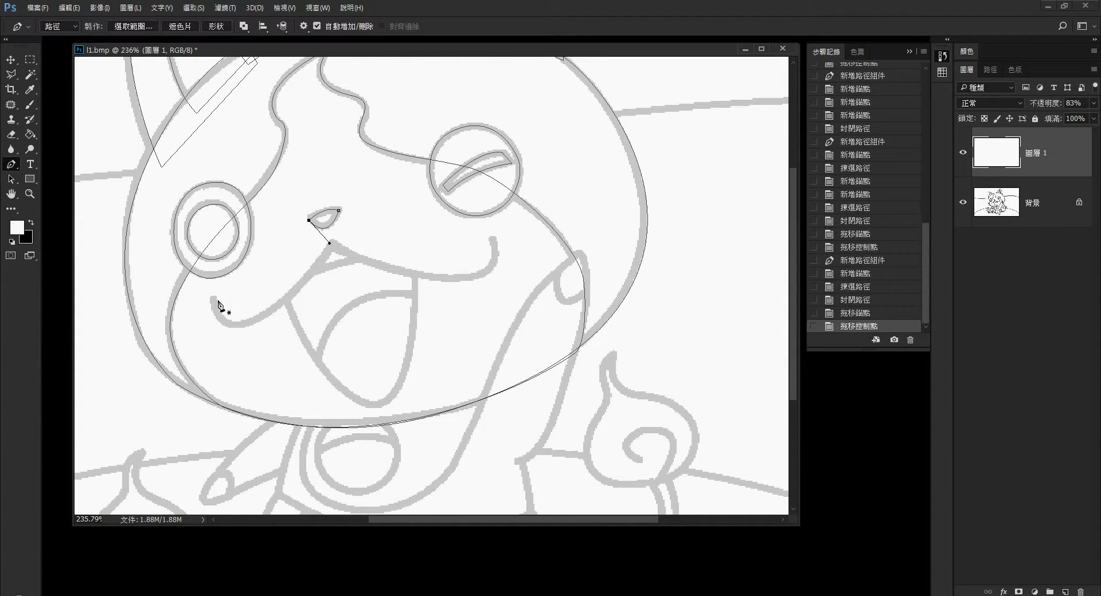
left_click(212, 296)
left_click_drag(235, 326, 262, 325)
left_click_drag(333, 243, 368, 179)
left_click(333, 243, "alt")
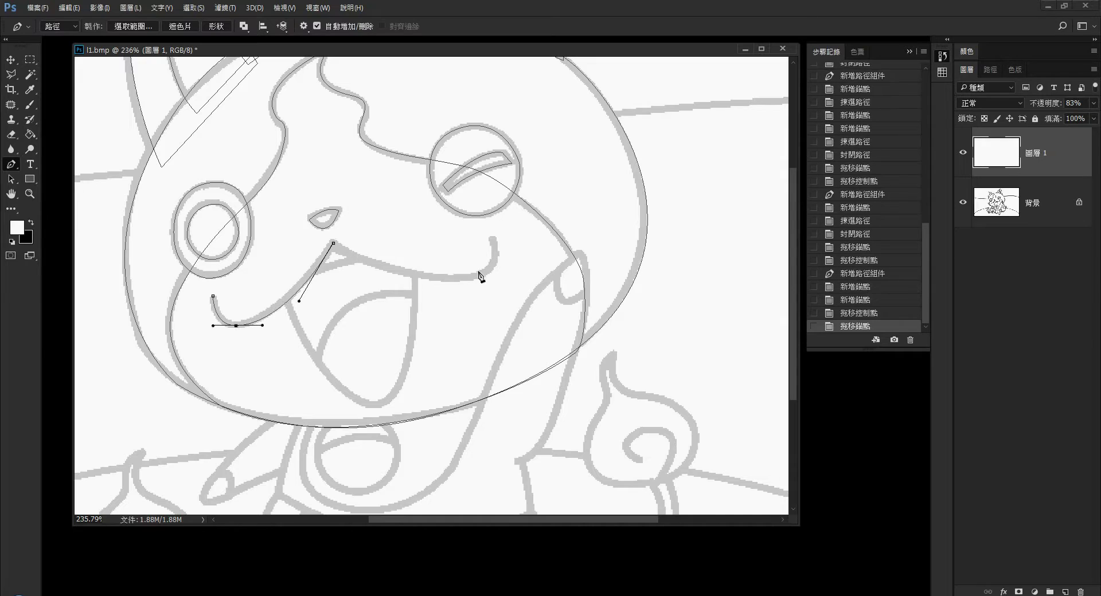
left_click(333, 243)
left_click_drag(474, 278, 506, 270)
left_click(493, 239)
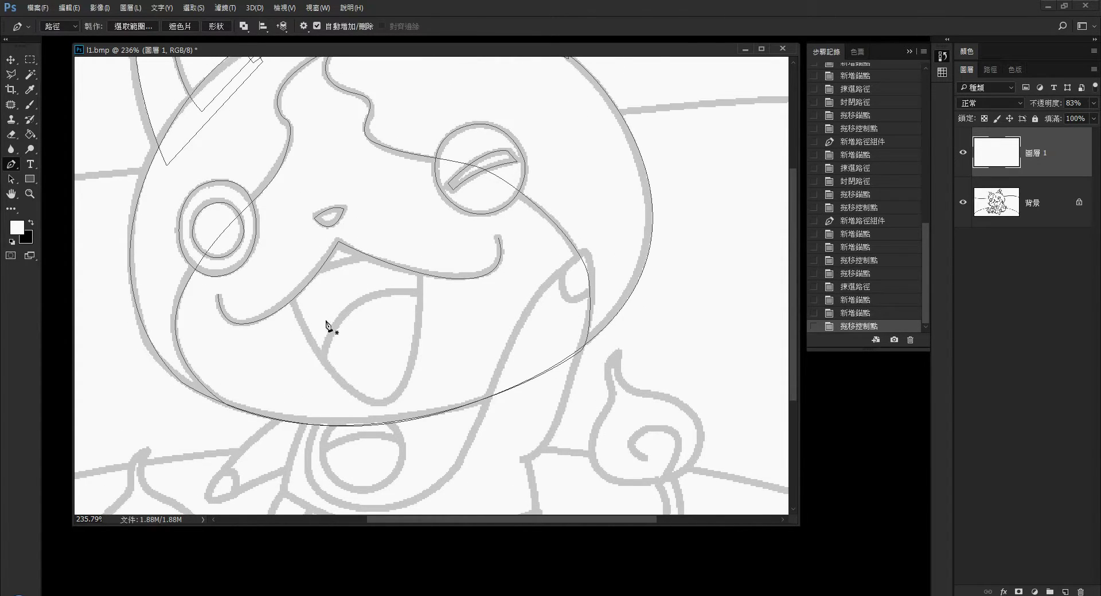
Step: Outline the mouth corner as a closed triangular path
left_click(301, 278)
left_click(379, 255)
left_click(335, 233)
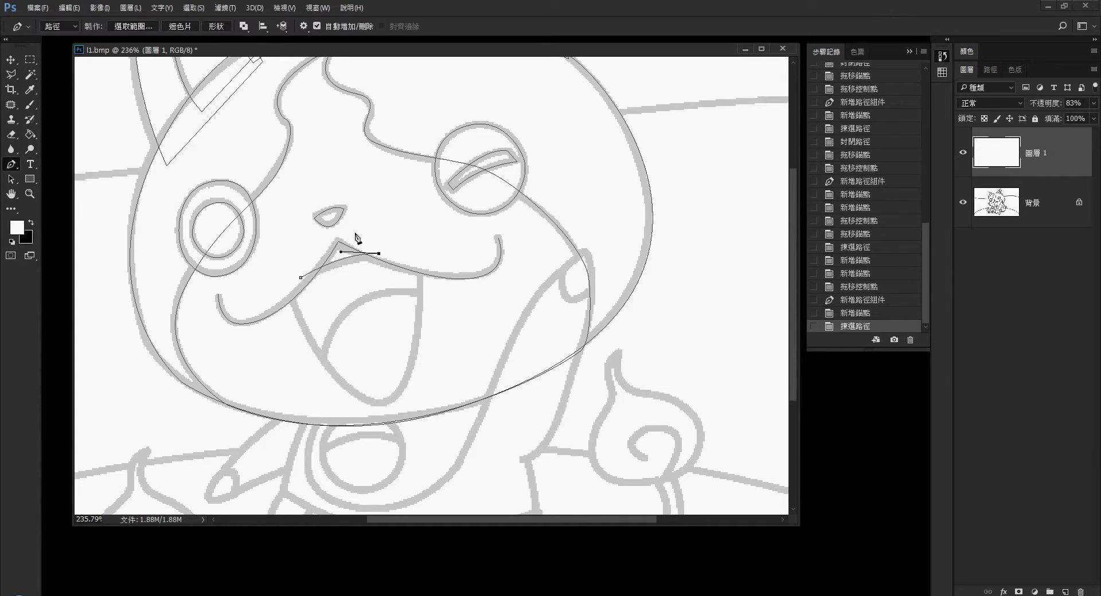
left_click(301, 278)
Step: Trace a closed path around the open mouth
scroll(324, 314, "down", 1)
scroll(325, 315, "down", 1)
left_click(316, 355)
left_click_drag(422, 274, 435, 348)
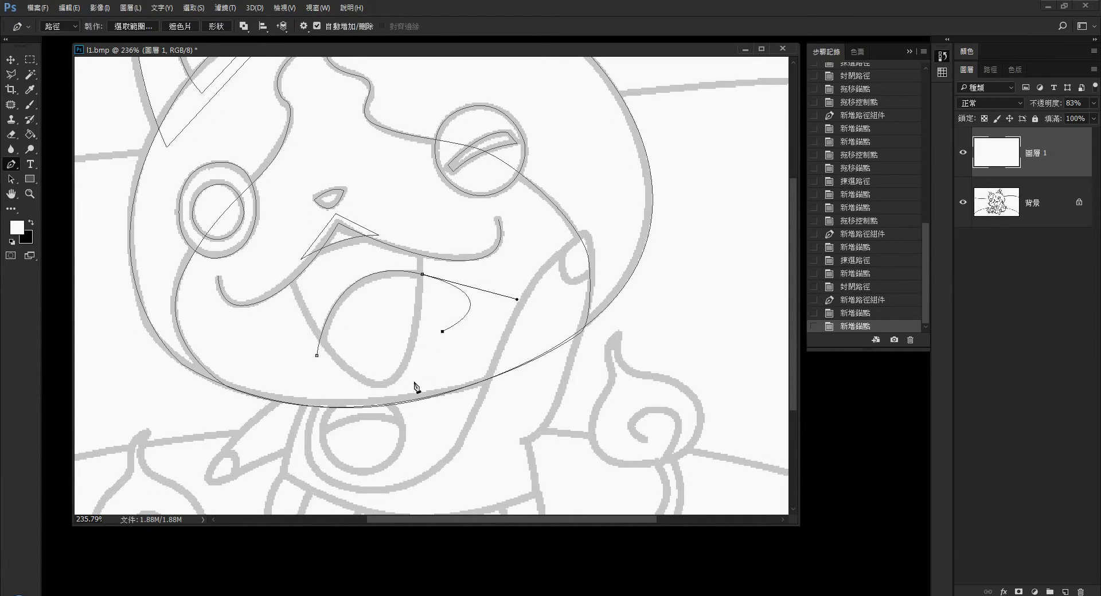
left_click(433, 344)
left_click(397, 394)
left_click(327, 381)
left_click(317, 355)
Step: Trace a closed curved path along the pointed upper lip line
scroll(309, 280, "down", 2)
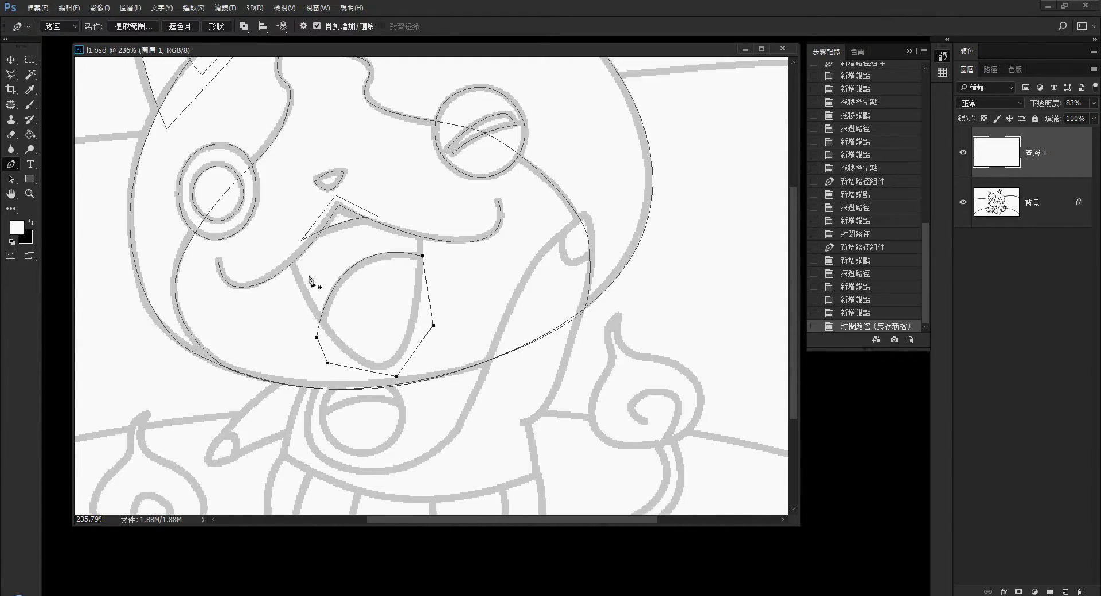
left_click(292, 266)
left_click_drag(382, 367, 421, 357)
scroll(425, 257, "up", 3)
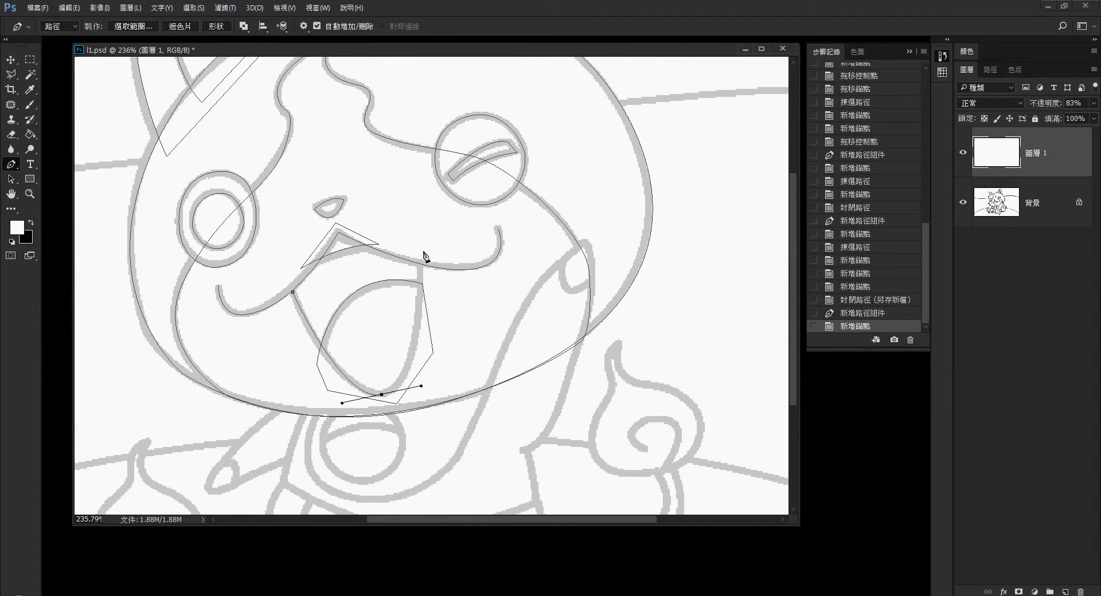
scroll(379, 259, "up", 1)
left_click_drag(423, 252, 436, 269)
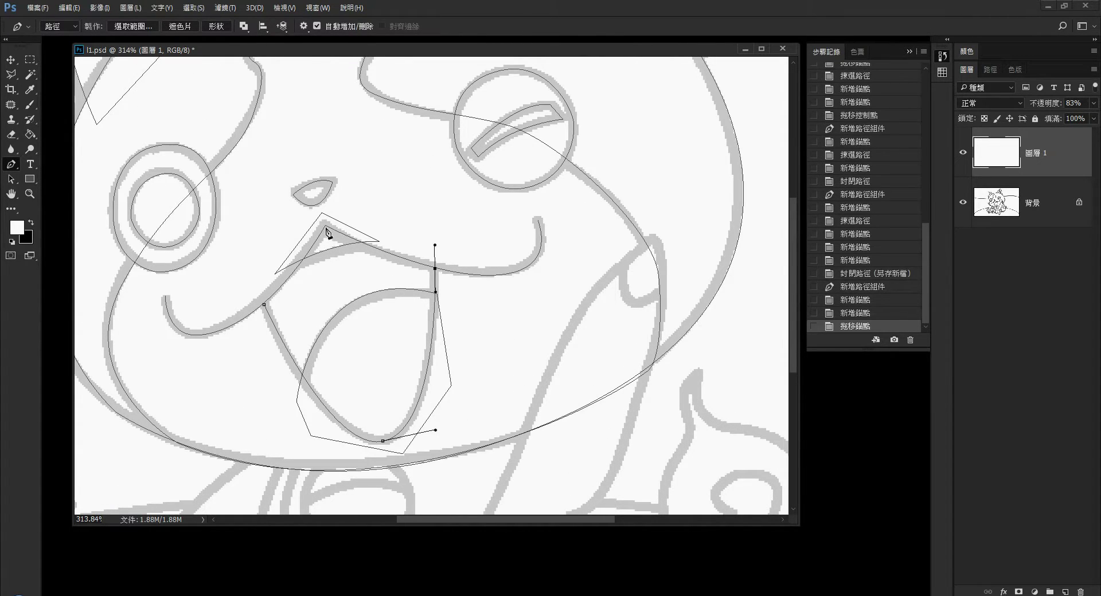
left_click(435, 269)
left_click(326, 226)
left_click(264, 304)
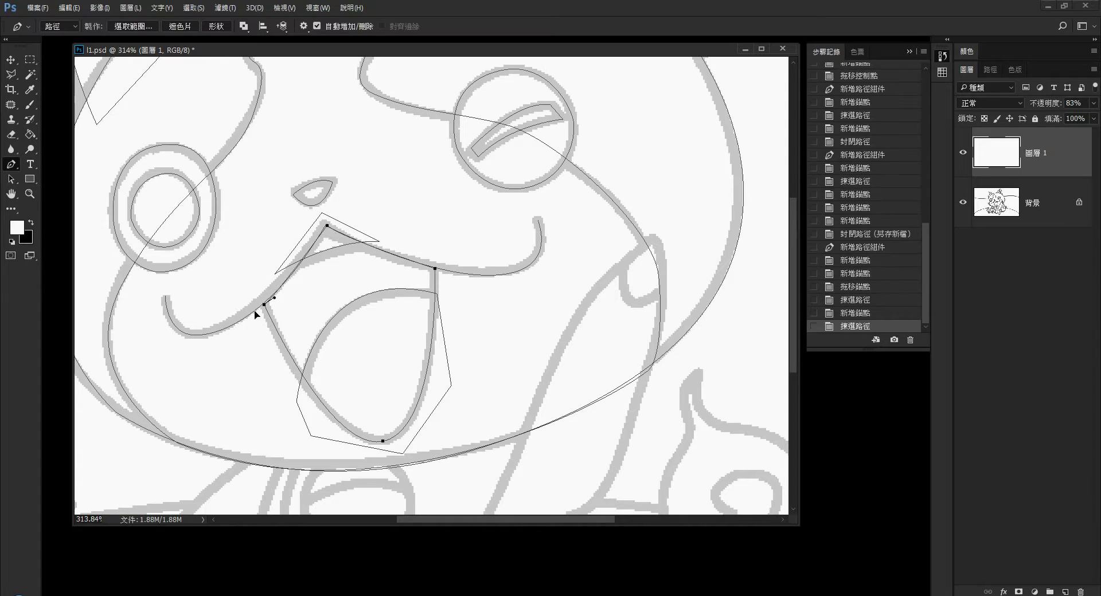
scroll(369, 324, "down", 3)
scroll(344, 319, "down", 2)
scroll(291, 315, "down", 2)
Step: Trace a closed curved path around the raised paw
scroll(290, 315, "down", 4)
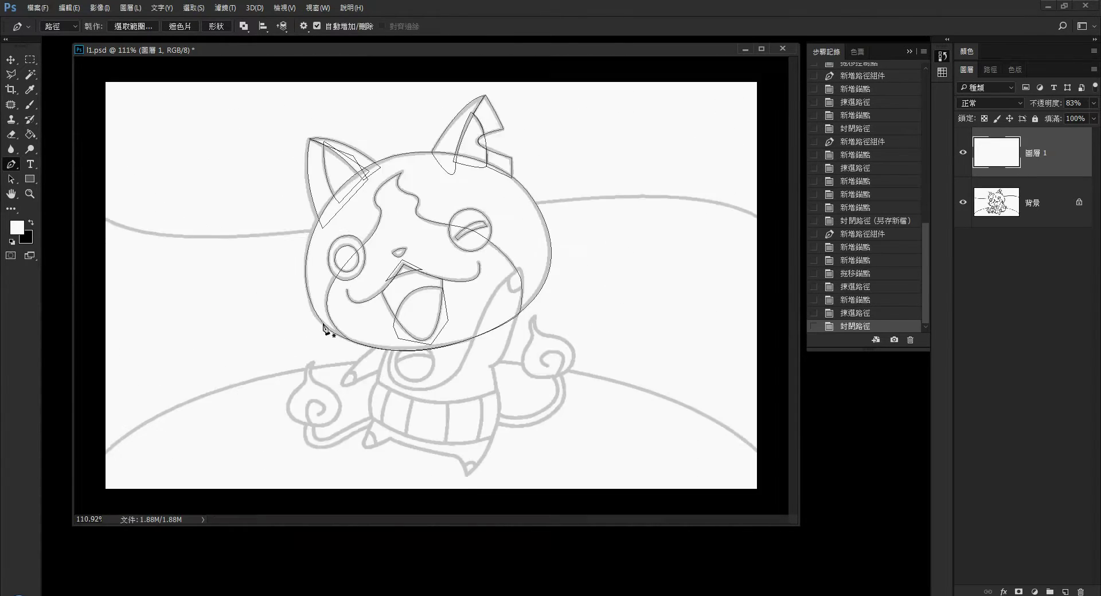
scroll(562, 360, "up", 5)
scroll(562, 360, "down", 2)
scroll(401, 315, "up", 1)
left_click(358, 271)
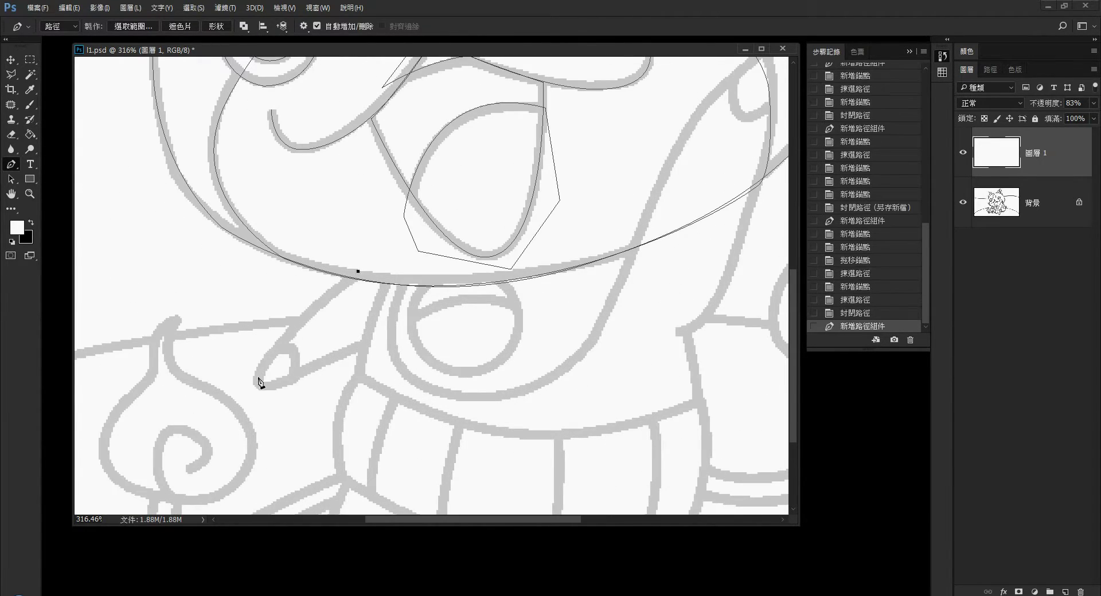
left_click_drag(259, 385, 292, 382)
left_click(393, 327)
left_click(400, 273)
left_click(358, 271)
Step: Start the body outline below the head, tracing down its left side and along the bottom
scroll(462, 327, "right", 2)
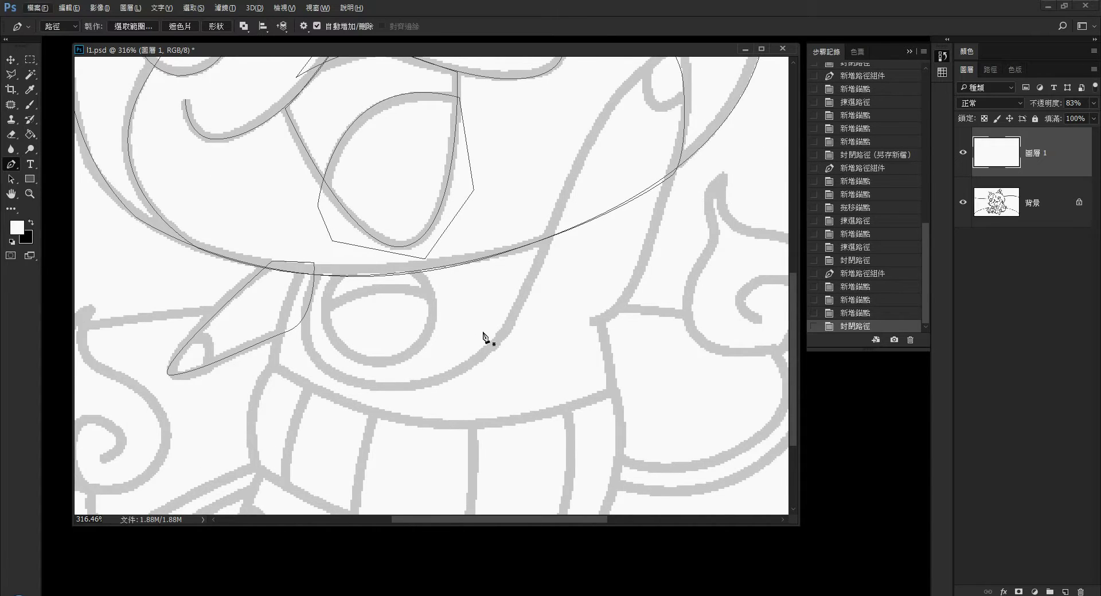
scroll(487, 338, "right", 1)
scroll(269, 321, "up", 1)
left_click(271, 288)
scroll(258, 367, "down", 6)
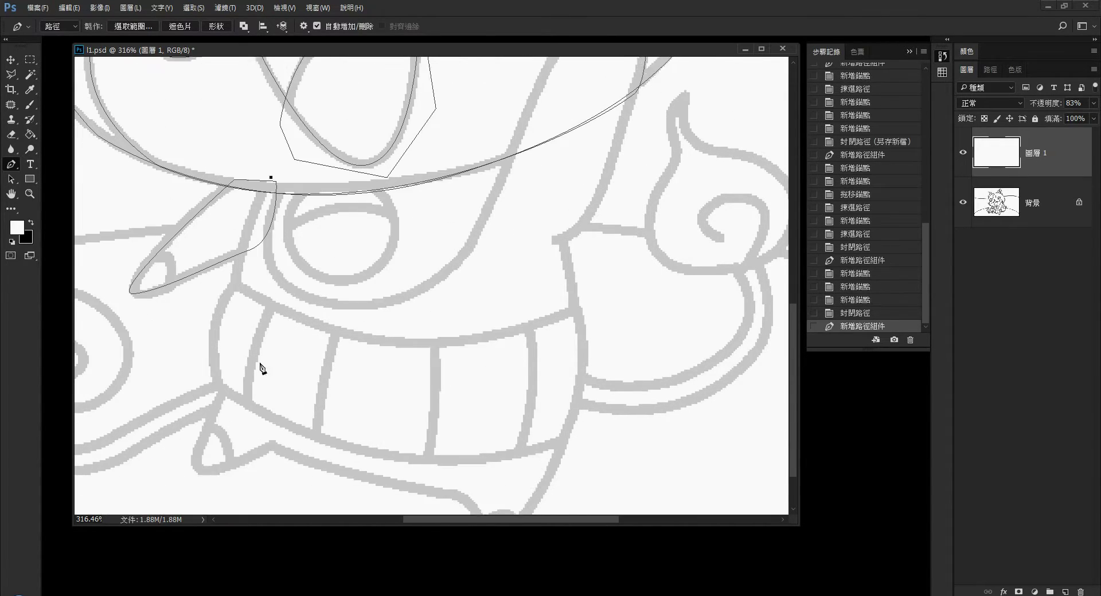
scroll(258, 367, "down", 1)
left_click(234, 268)
mouse_move(225, 374)
left_mouse_down()
mouse_move(252, 444)
mouse_move(222, 459)
left_mouse_up()
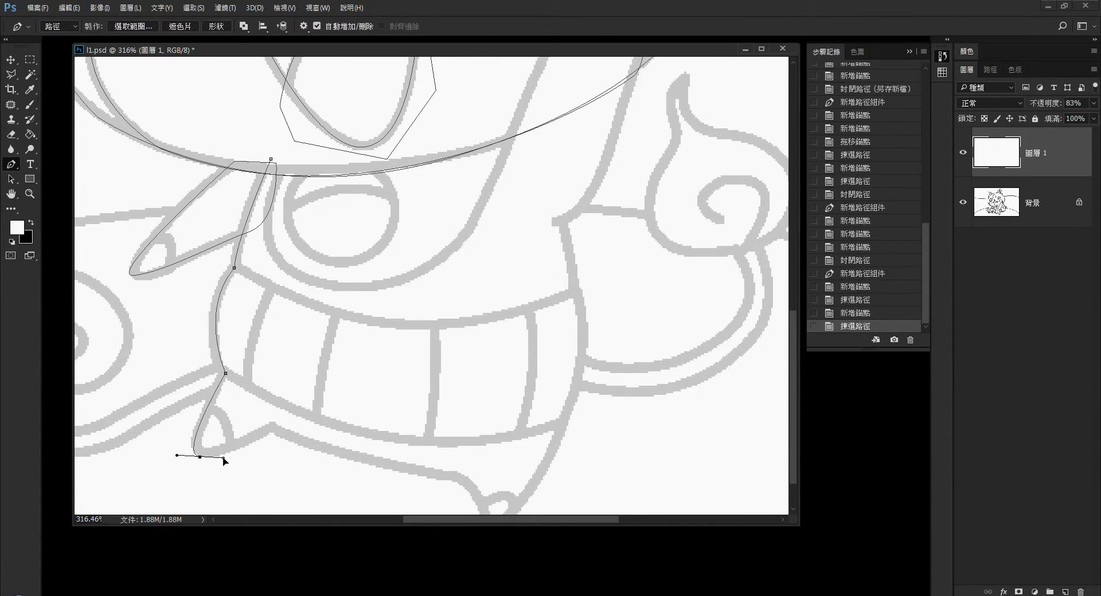
left_click(274, 427)
scroll(274, 428, "down", 3)
left_click_drag(463, 436, 555, 450)
left_click_drag(489, 484, 488, 498)
Step: Continue the body outline up its right side with corner and curved points
scroll(583, 315, "up", 1)
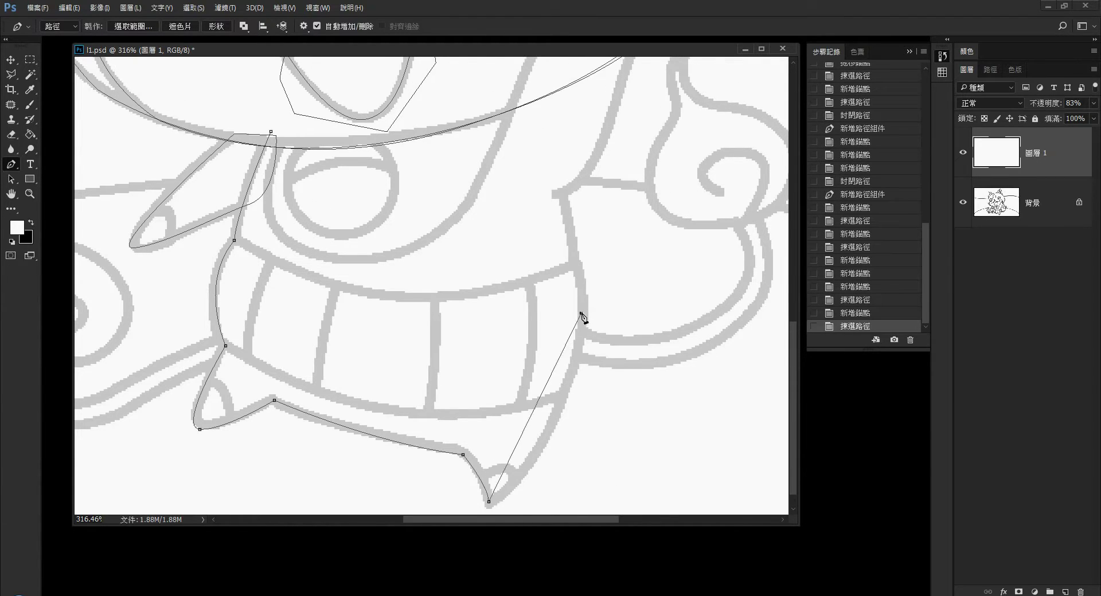
left_click_drag(583, 315, 583, 180)
scroll(565, 255, "up", 3)
left_click(563, 251)
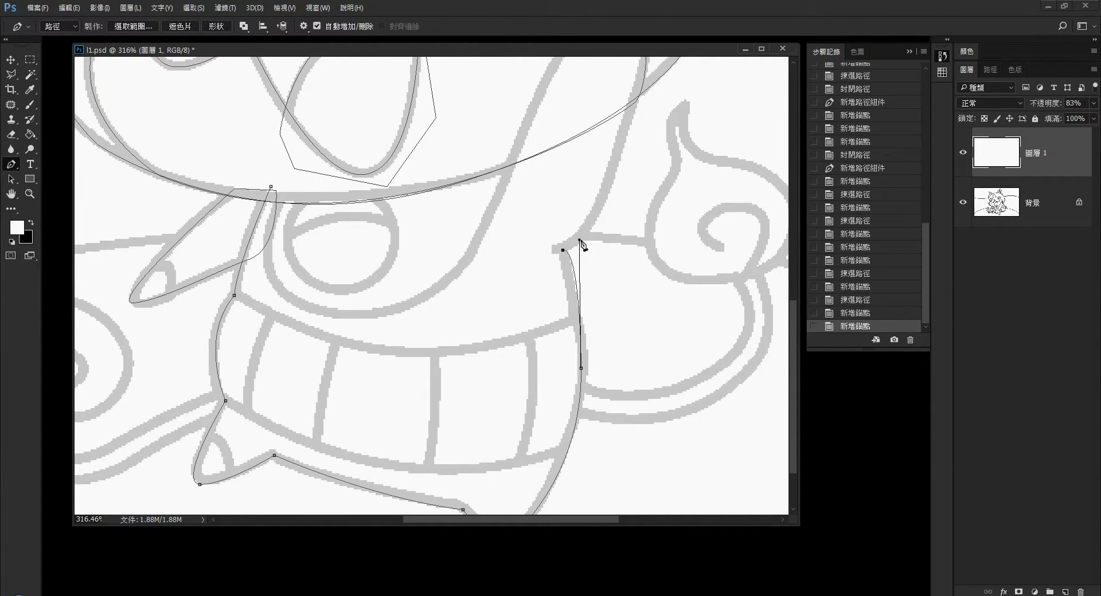
scroll(570, 294, "up", 2)
scroll(607, 301, "up", 6)
left_click(617, 303)
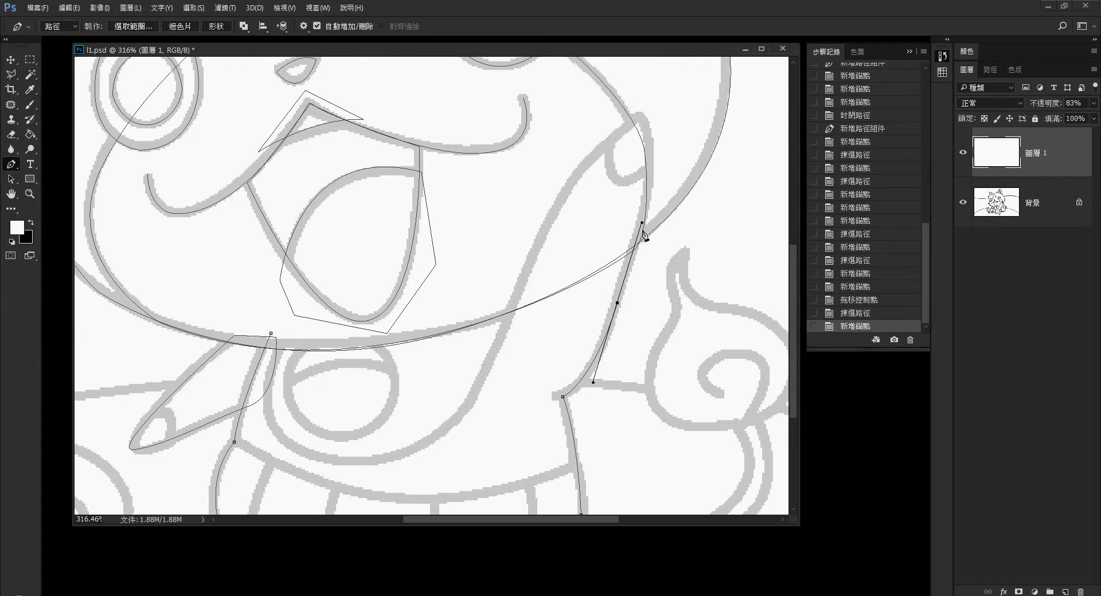
scroll(644, 233, "up", 1)
left_click_drag(643, 126, 626, 89)
left_click_drag(662, 170, 656, 150)
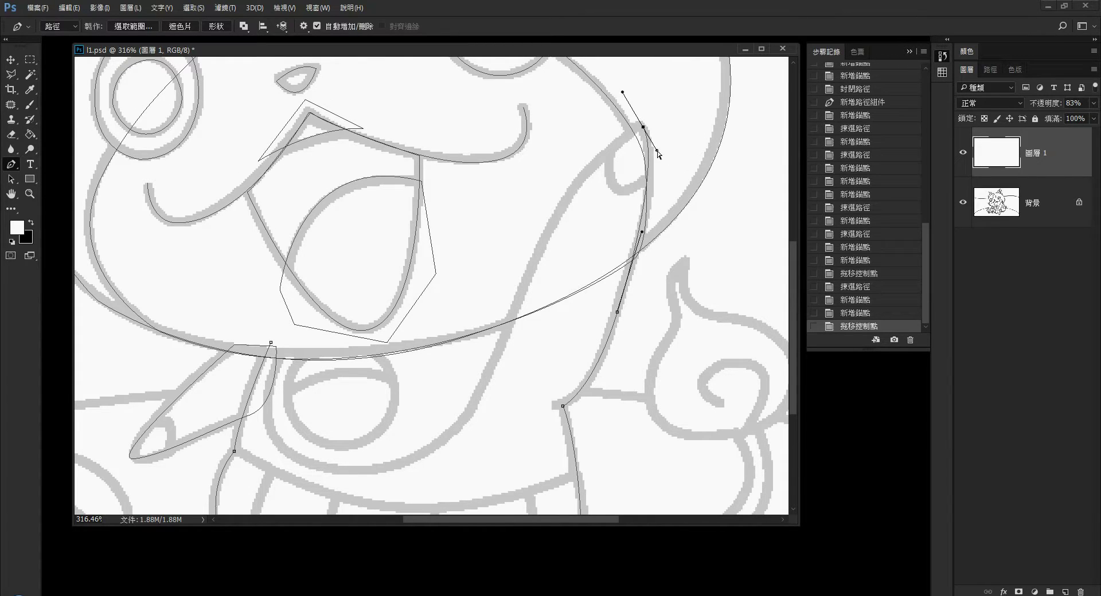
left_click_drag(641, 232, 633, 264)
Step: Finish the body path across the body toward the chin and close it at the neck
left_click(644, 135)
scroll(506, 353, "down", 1)
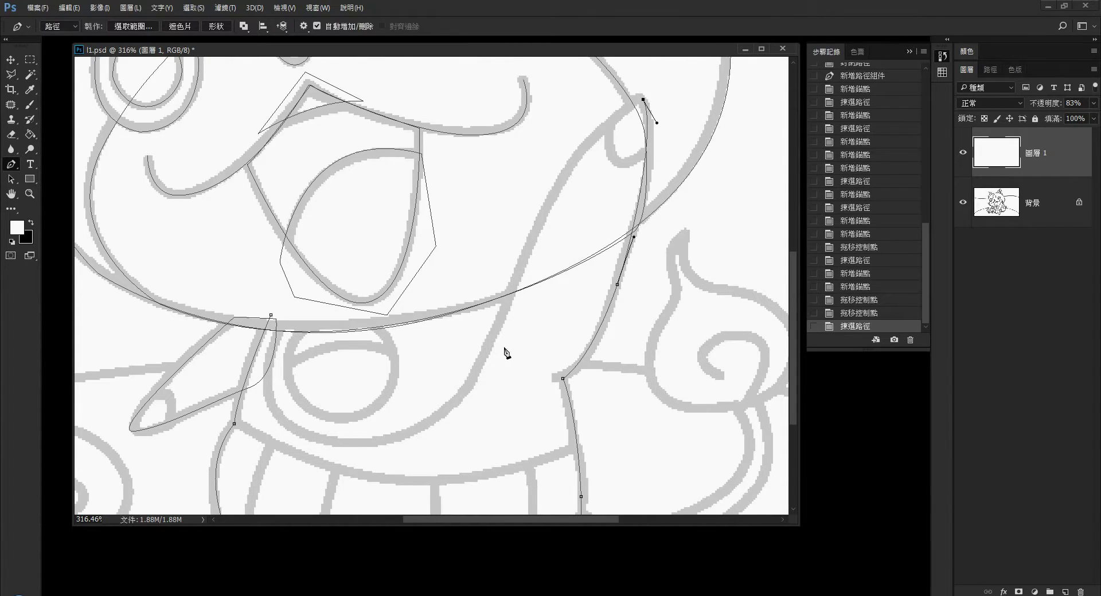
left_click(510, 301)
left_click(451, 480)
left_click_drag(310, 437, 349, 446)
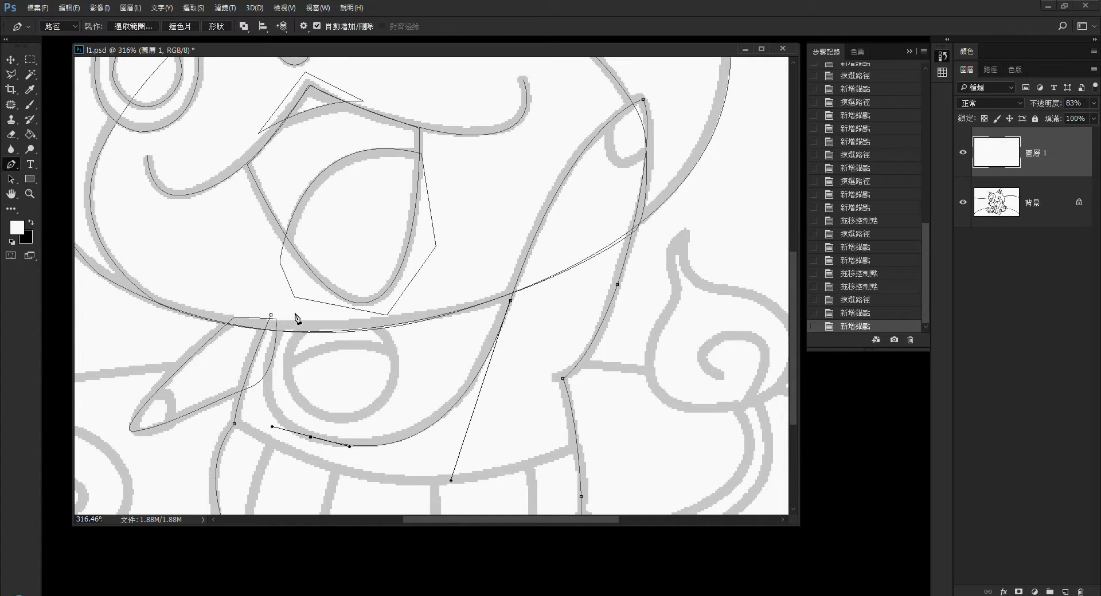
left_click_drag(284, 315, 315, 227)
left_click_drag(283, 315, 286, 323)
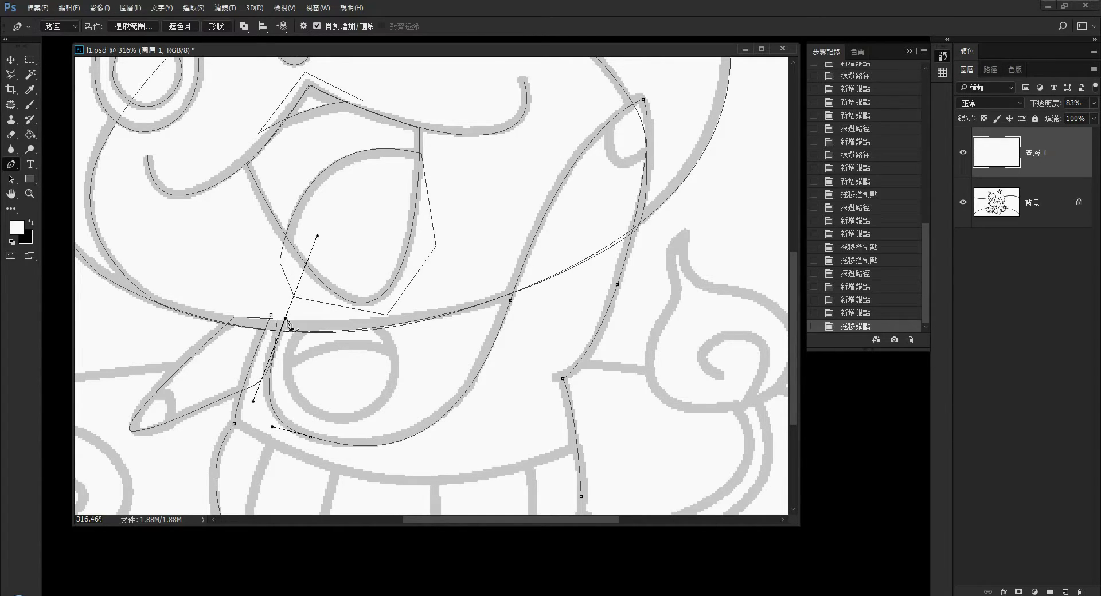
left_click(286, 319)
Step: Draw a closed curved path following the line under the chin
scroll(289, 321, "down", 1)
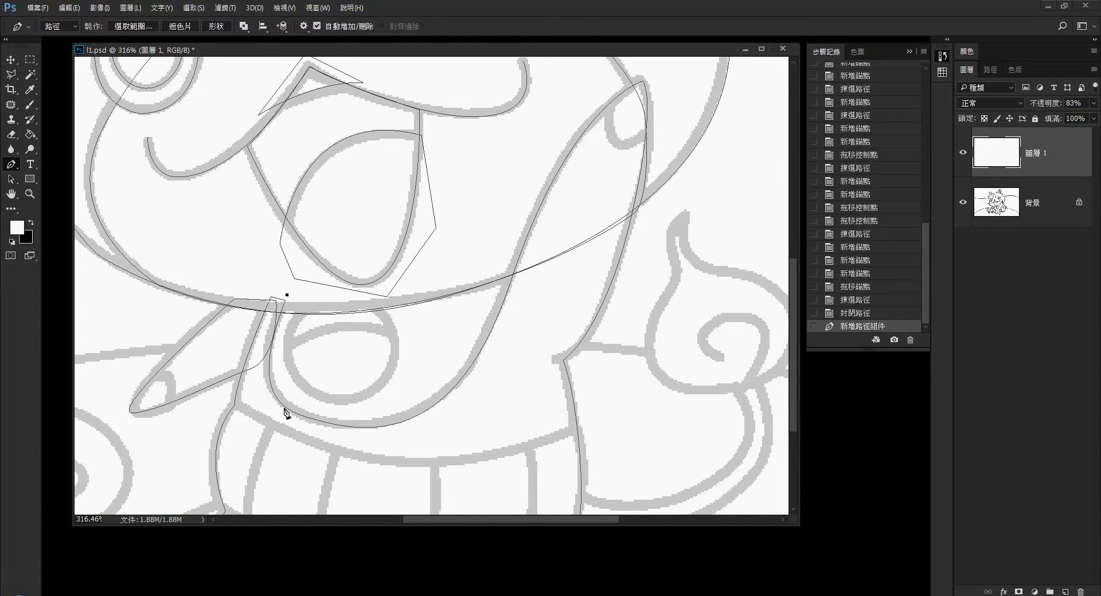
left_click_drag(285, 408, 322, 431)
left_click_drag(512, 275, 573, 80)
left_click(286, 295)
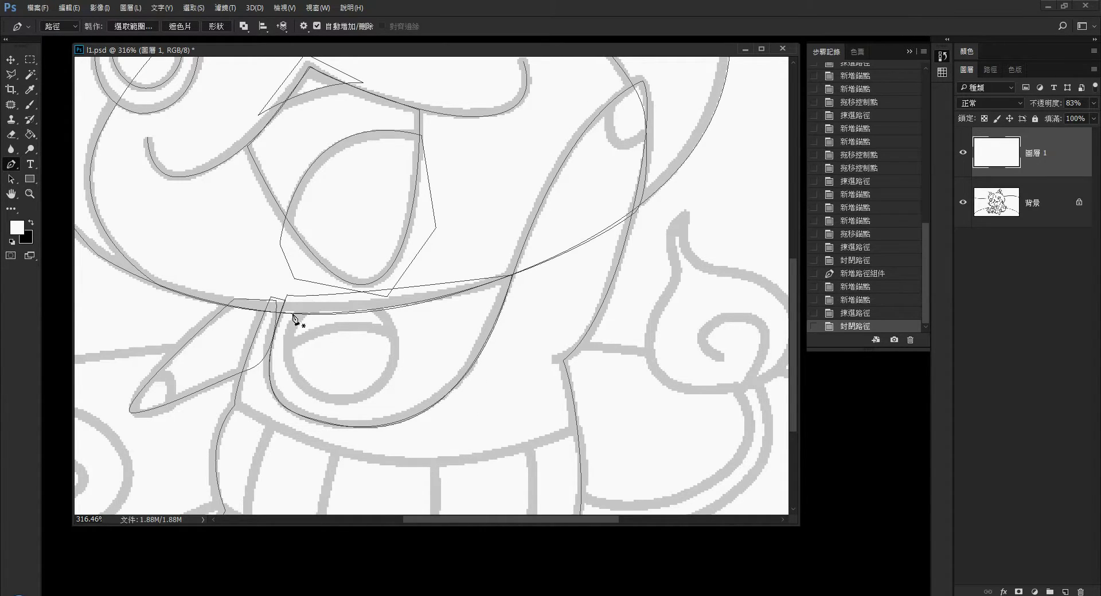
Step: Outline the round shape under the chin with a closed path, adjusting its curve
left_click(309, 303)
mouse_move(319, 397)
left_mouse_down()
mouse_move(405, 447)
mouse_move(389, 441)
left_mouse_up()
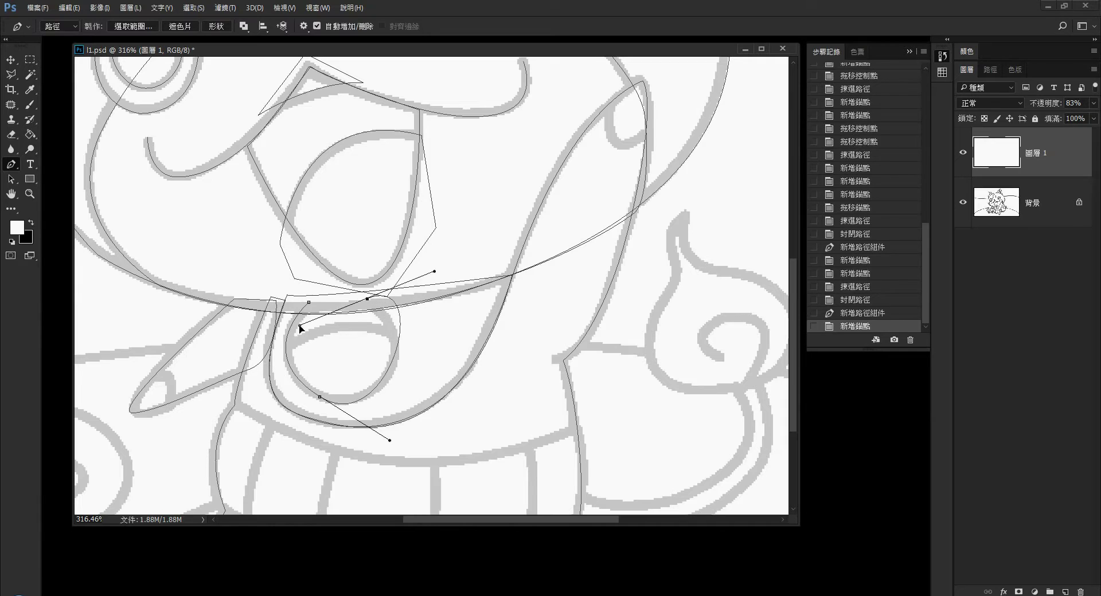
left_click(395, 334)
left_click(309, 302)
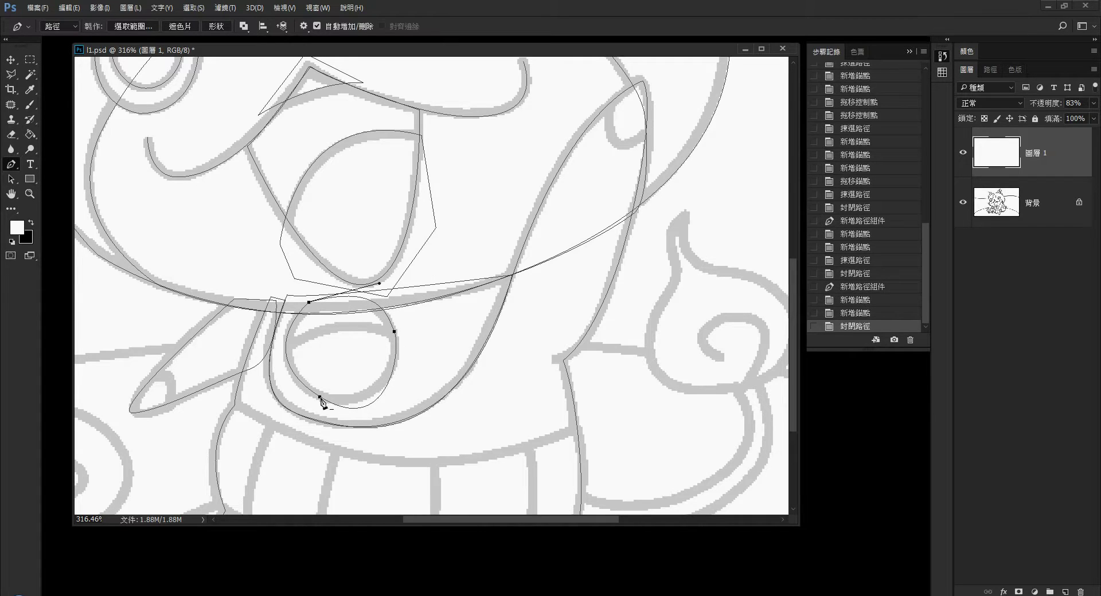
left_click_drag(319, 397, 387, 425)
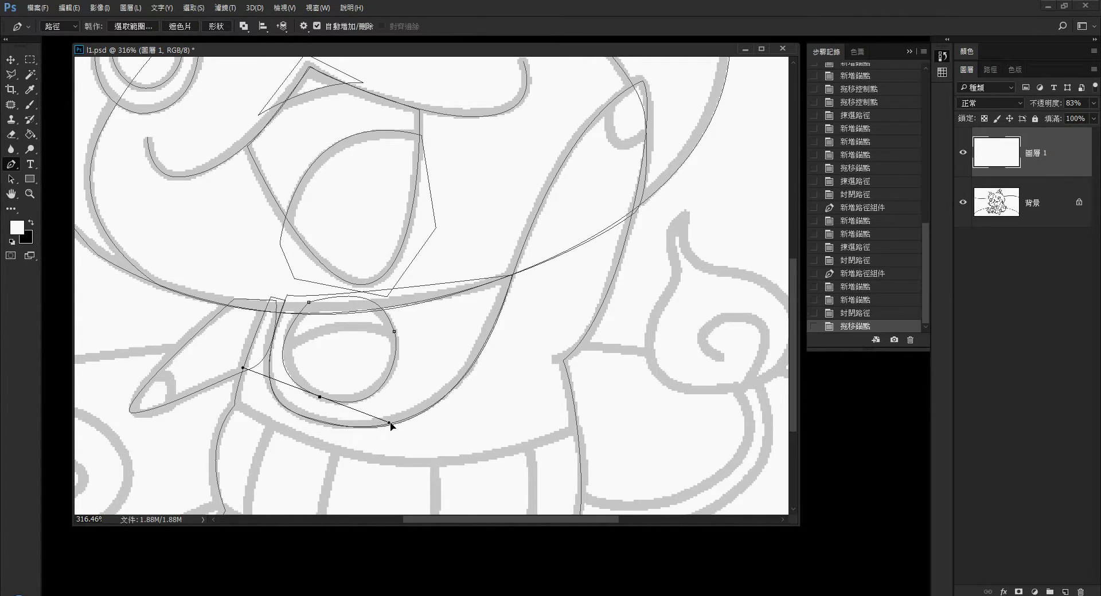
left_click_drag(243, 364, 246, 370)
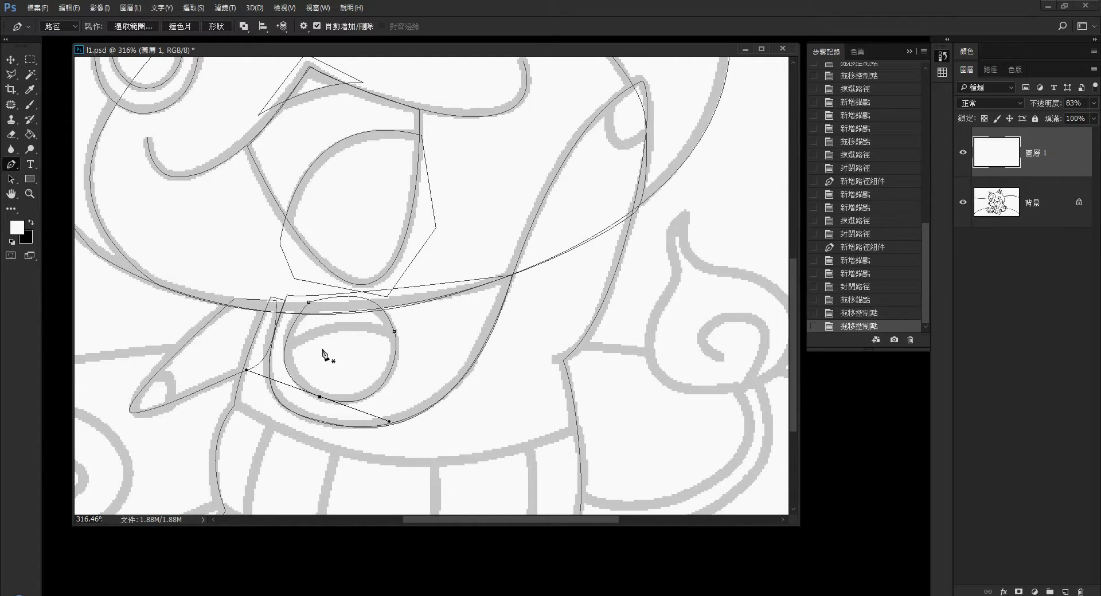
Step: Begin a curved path around the inner circle
left_click(288, 355)
left_click_drag(396, 338, 462, 381)
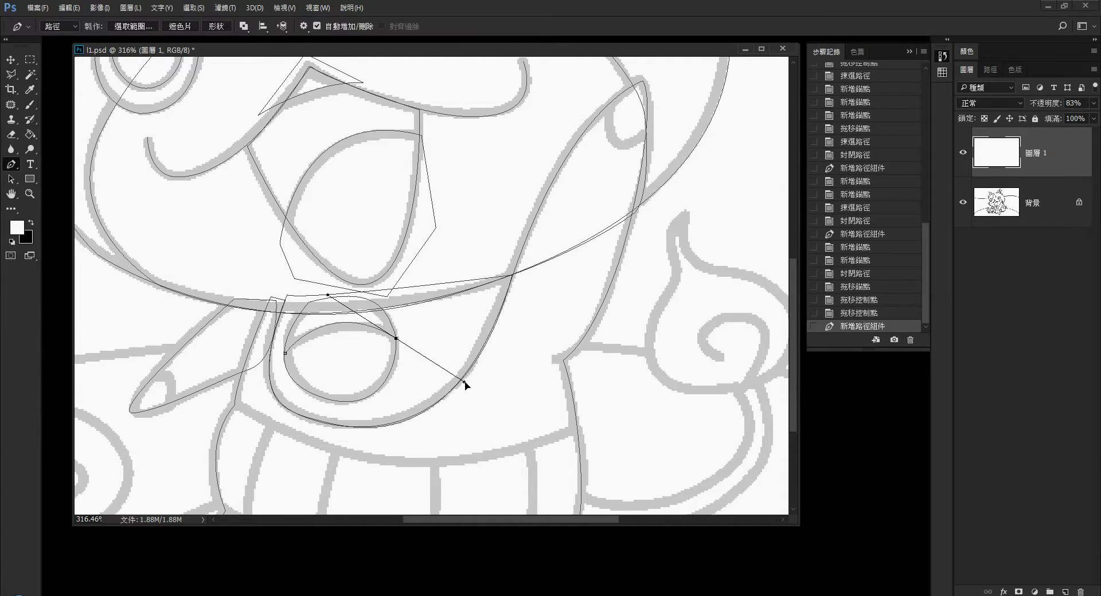
left_click(286, 355, "ctrl")
left_click_drag(342, 296, 392, 292)
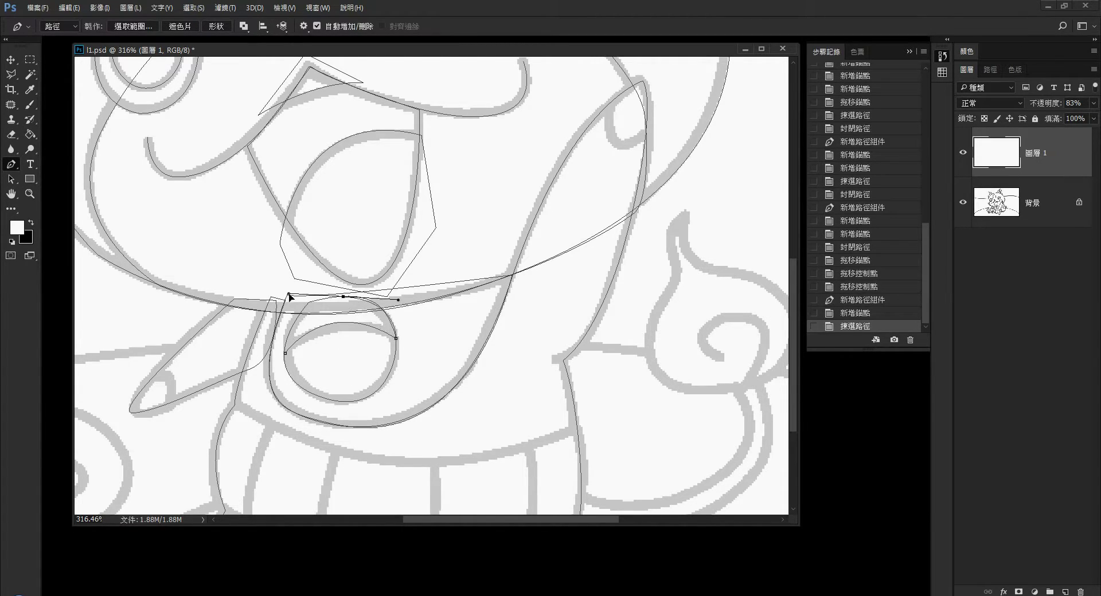
Step: Complete the mouth outline and close it at its first anchor
left_click(285, 352)
scroll(307, 363, "down", 5)
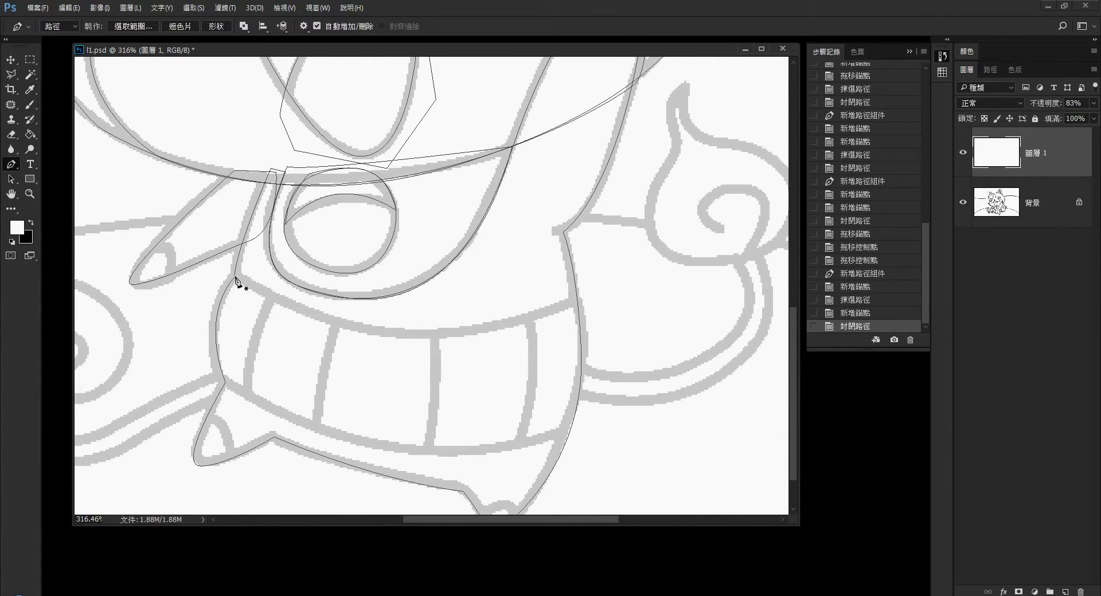
left_click_drag(575, 301, 723, 211)
scroll(593, 321, "down", 1)
left_click_drag(568, 426, 545, 478)
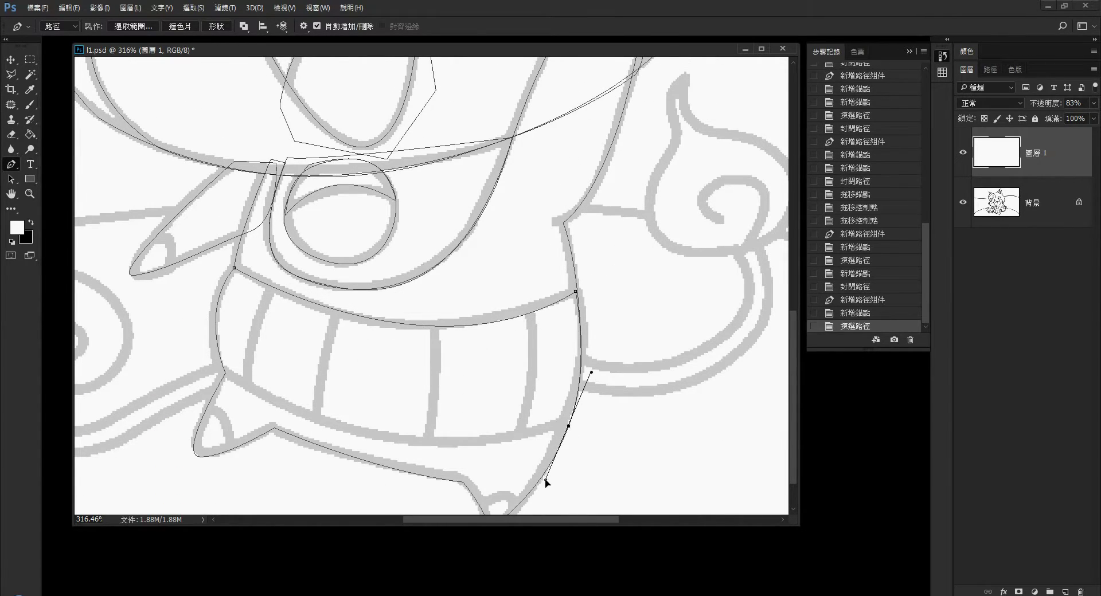
left_click_drag(225, 374, 98, 265)
scroll(101, 263, "left", 1)
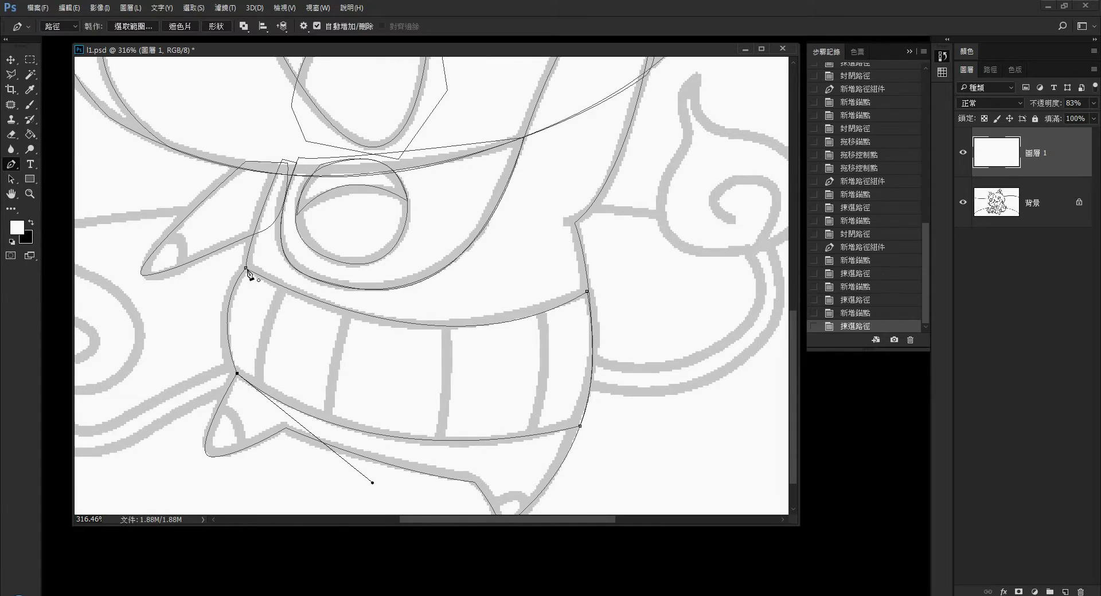
left_click(245, 267)
Step: Draw four curved tooth-divider paths from the teeth down to the lip
scroll(258, 275, "down", 1)
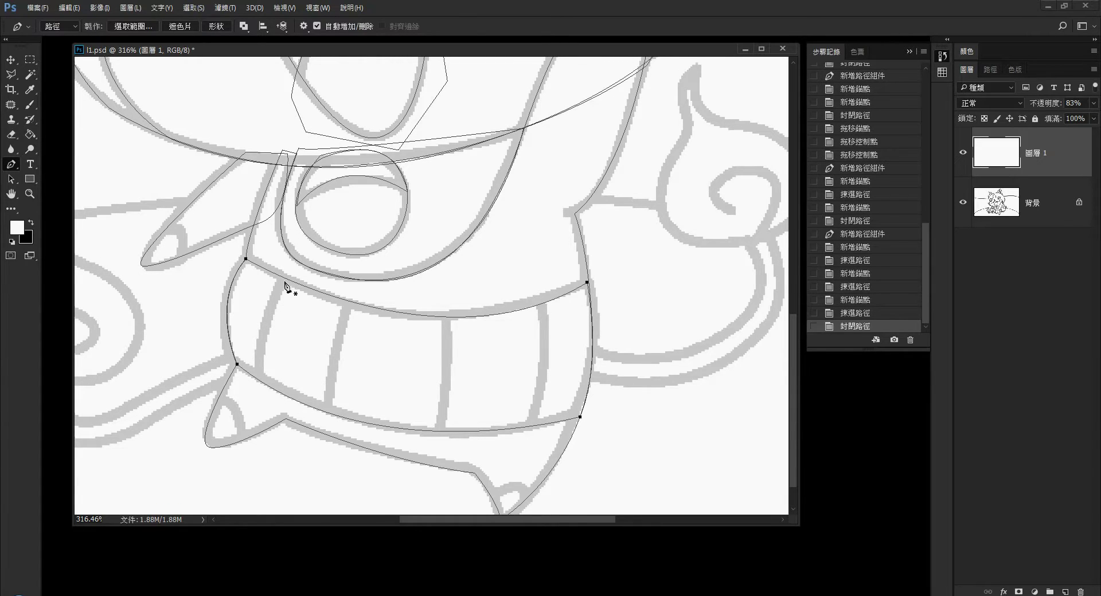
left_click(284, 281)
left_click_drag(258, 377, 253, 408)
left_click(350, 302)
left_click_drag(325, 411, 321, 438)
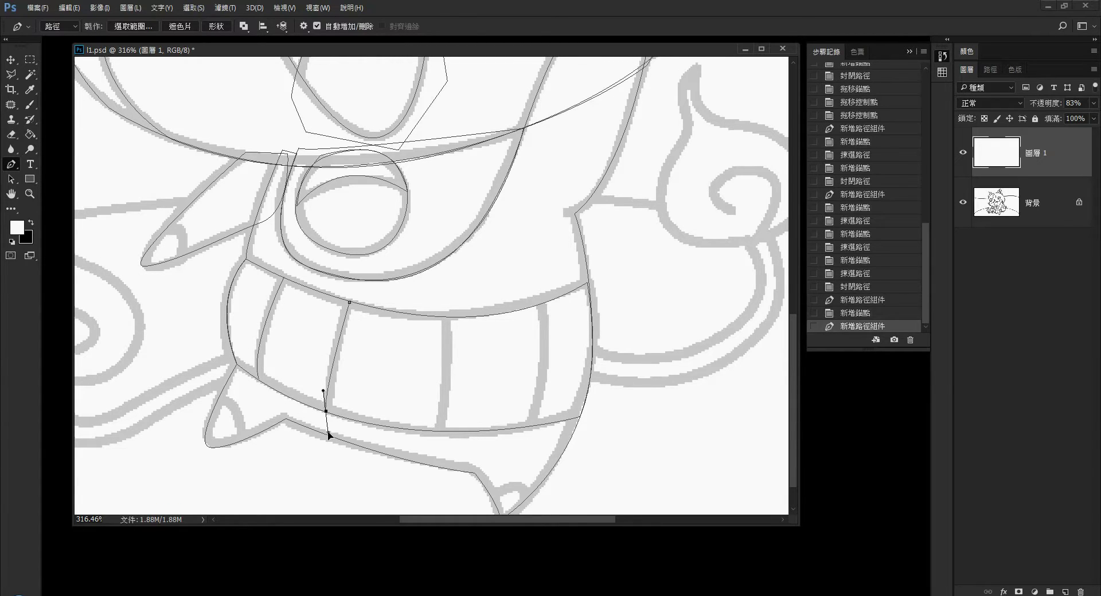
left_click(447, 318)
left_click_drag(442, 428, 436, 442)
left_click(540, 308)
left_click_drag(537, 425, 533, 449)
Step: Trace the small left fang and the lower right fang as paths
scroll(229, 381, "down", 1)
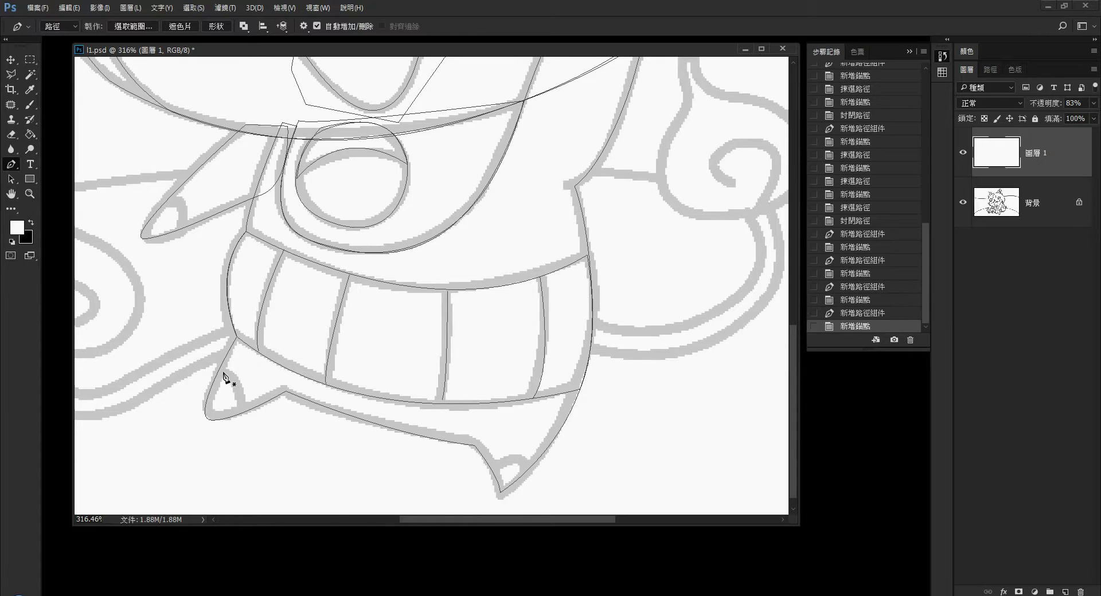
left_click(218, 371)
left_click_drag(244, 409, 236, 439)
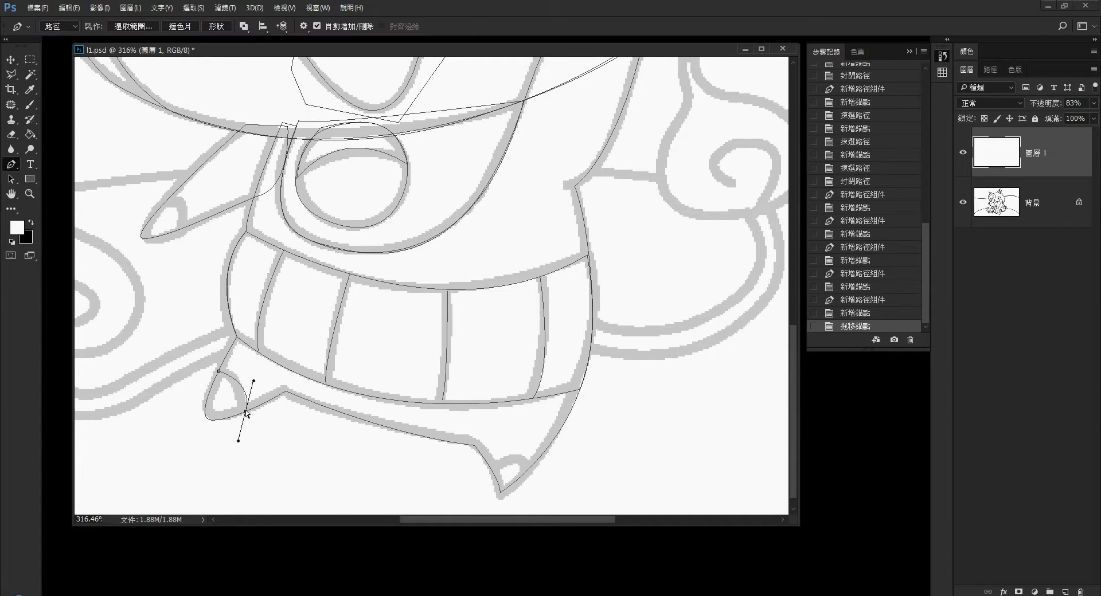
left_click_drag(219, 370, 263, 300)
scroll(488, 447, "down", 1)
left_click(488, 447)
mouse_move(532, 450)
left_mouse_down()
mouse_move(531, 473)
mouse_move(535, 459)
left_mouse_up()
left_click(498, 476)
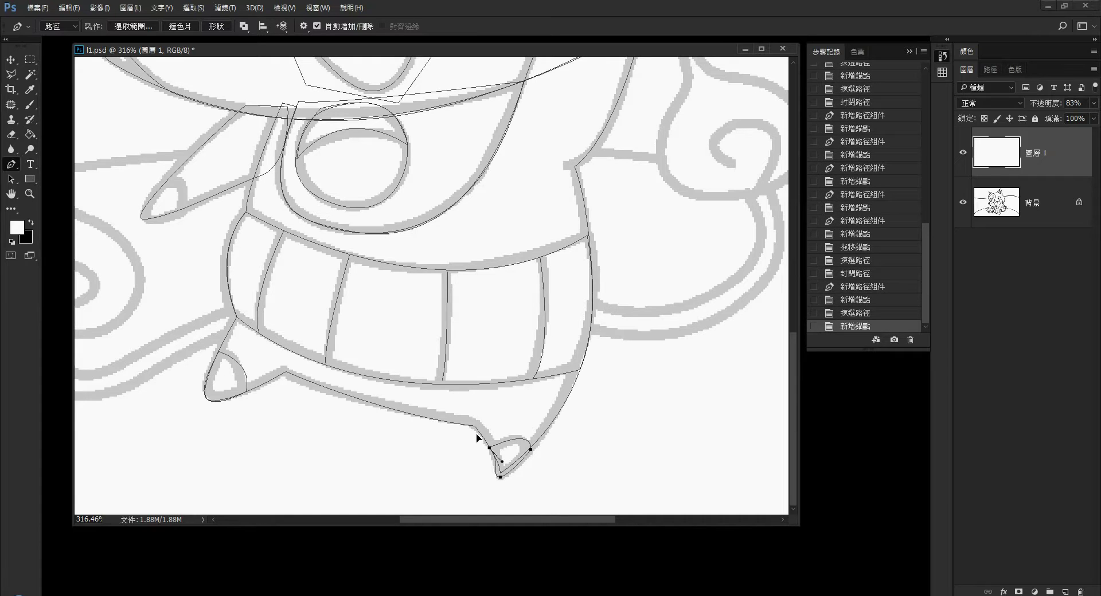
left_click(489, 447)
Step: Trace a closed path around the curved band beside the mouth
scroll(617, 418, "down", 5)
scroll(563, 386, "up", 5)
scroll(585, 452, "up", 1)
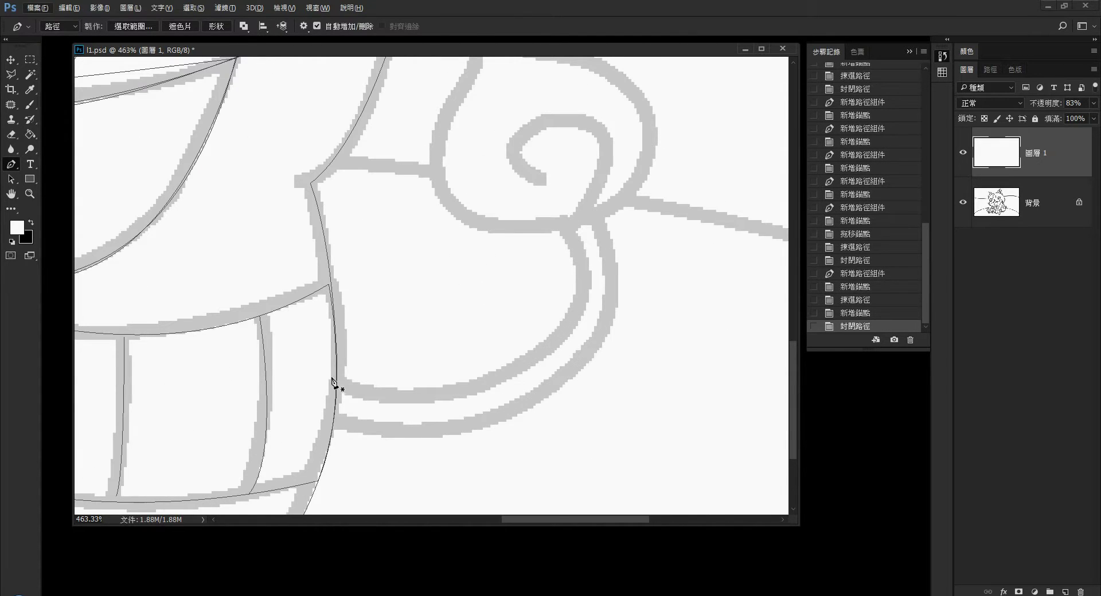
left_click(320, 371)
left_click_drag(490, 379, 576, 338)
mouse_move(557, 206)
left_mouse_down()
mouse_move(504, 140)
mouse_move(556, 223)
mouse_move(557, 212)
left_mouse_up()
left_click(588, 183)
left_click_drag(570, 374, 487, 430)
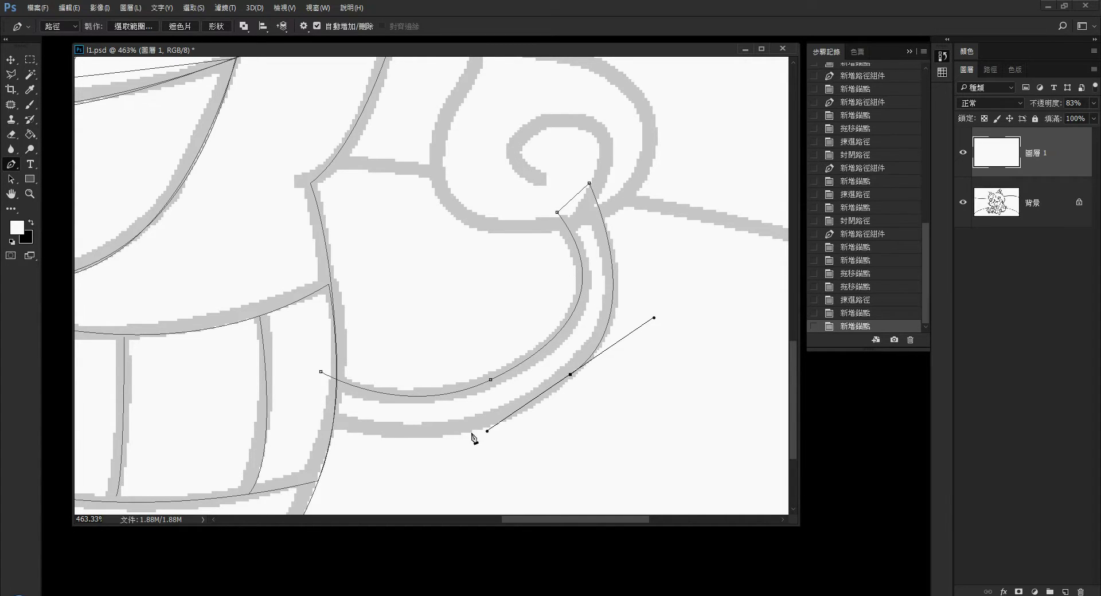
left_click_drag(313, 416, 208, 389)
left_click(320, 371)
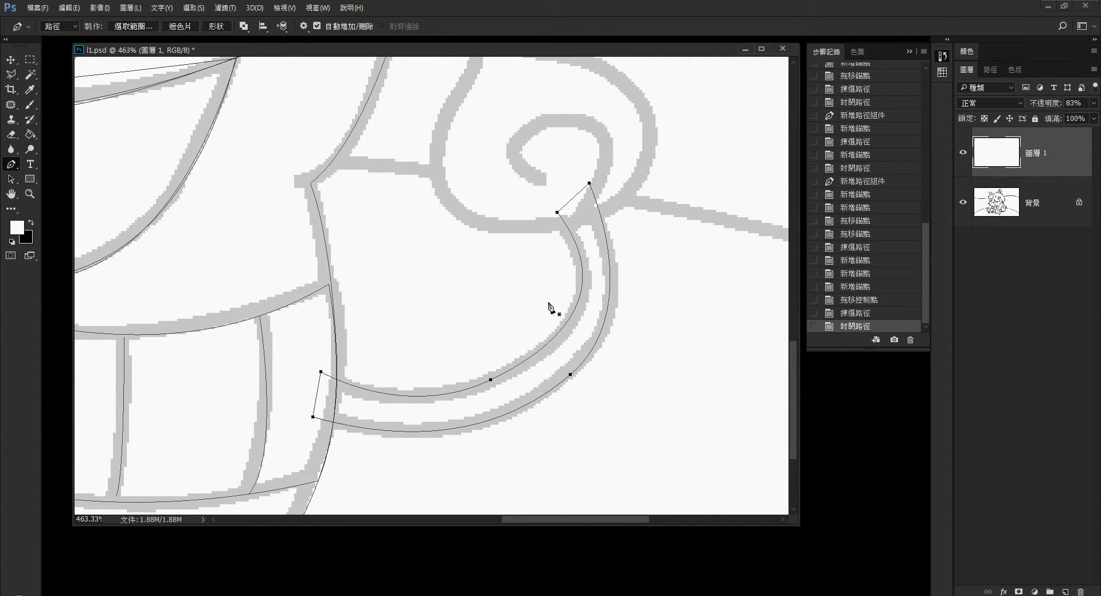
Step: Outline the curled swirl with a closed path including its pointed tip
scroll(548, 308, "up", 3)
left_click(581, 370)
left_click_drag(448, 341, 430, 289)
left_click_drag(477, 210, 494, 172)
left_click_drag(475, 133, 498, 101)
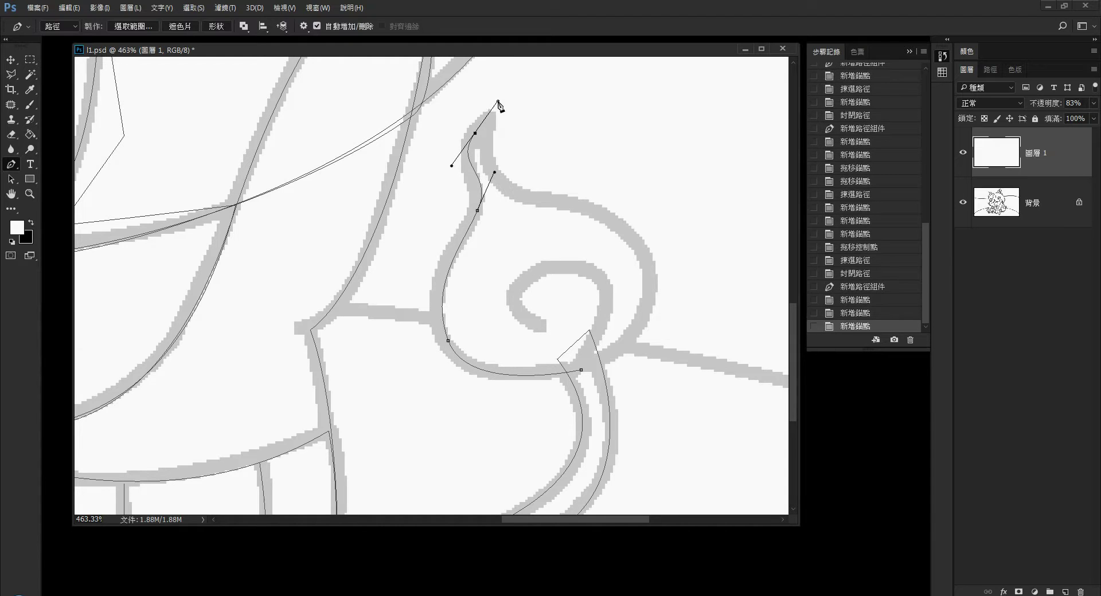
left_click_drag(545, 201, 596, 214)
left_click_drag(651, 295, 637, 339)
left_click(581, 370)
Step: Reposition the swirl's anchors to follow the grey line
scroll(580, 370, "up", 1)
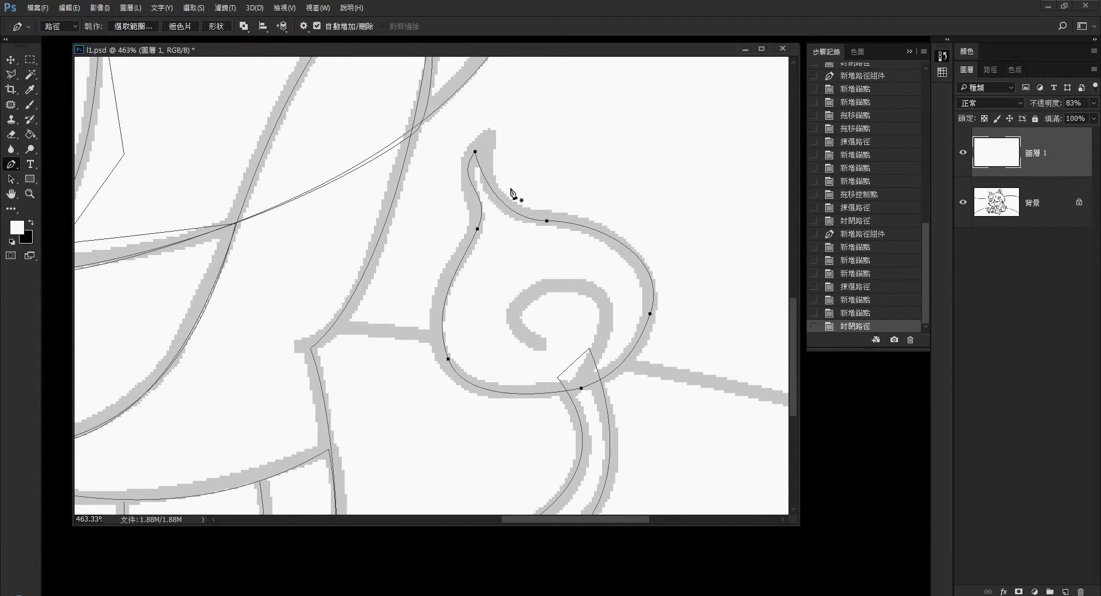
mouse_move(480, 139)
left_mouse_down()
mouse_move(477, 157)
mouse_move(485, 136)
left_mouse_up()
mouse_move(478, 229)
left_mouse_down()
mouse_move(472, 236)
mouse_move(489, 198)
left_mouse_up()
left_click_drag(547, 224, 601, 220)
left_click_drag(669, 253, 656, 270)
left_click_drag(448, 359, 443, 353)
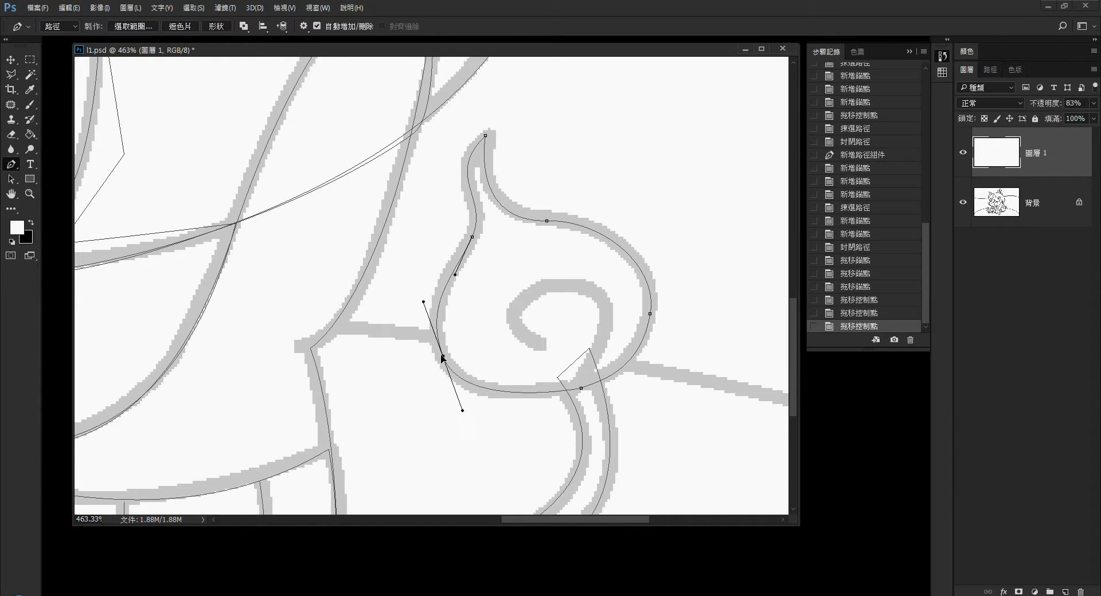
Step: Start a curved path along the swirl's inner spiral
scroll(565, 379, "down", 1)
left_click(575, 357)
left_click_drag(605, 270, 591, 255)
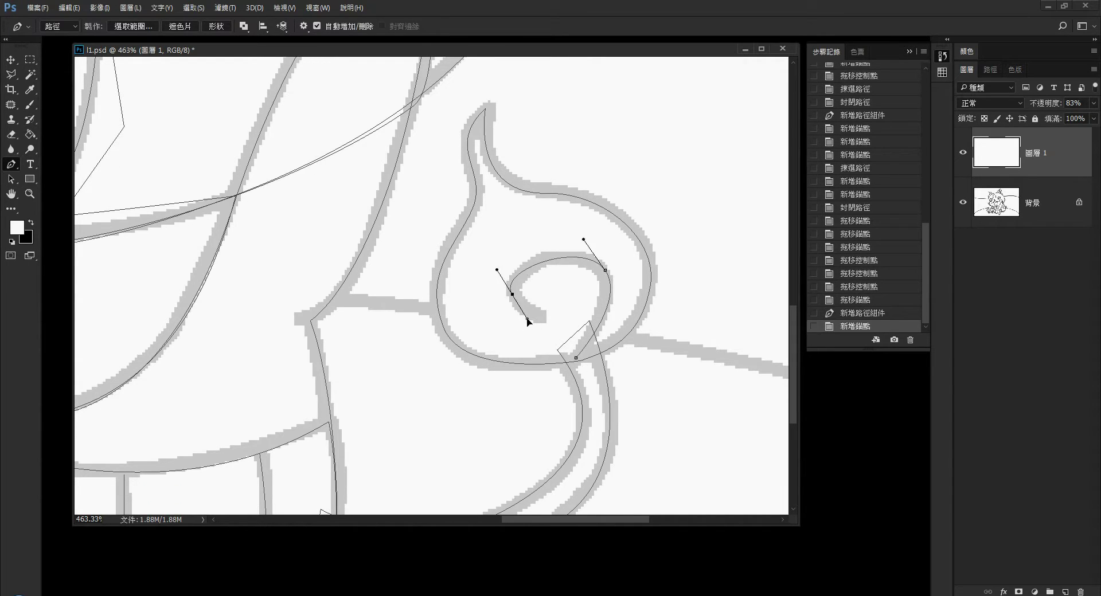
mouse_move(512, 294)
left_mouse_down()
mouse_move(519, 336)
mouse_move(549, 324)
mouse_move(531, 322)
left_mouse_up()
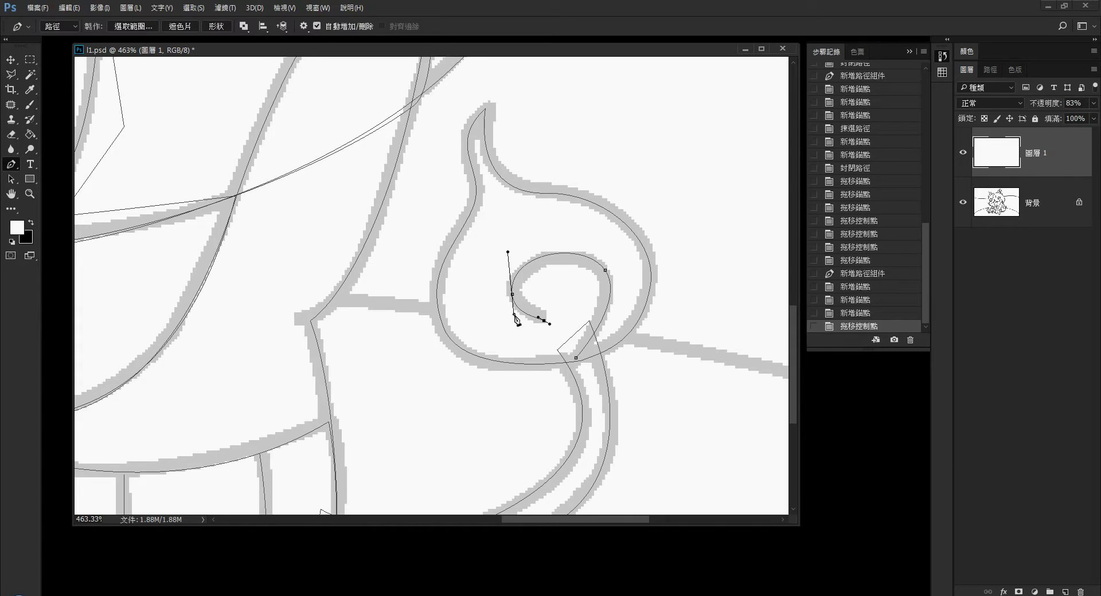
scroll(531, 322, "down", 3)
Step: Trace a closed path around the band left of the mouth
scroll(414, 380, "up", 2)
scroll(414, 380, "up", 1)
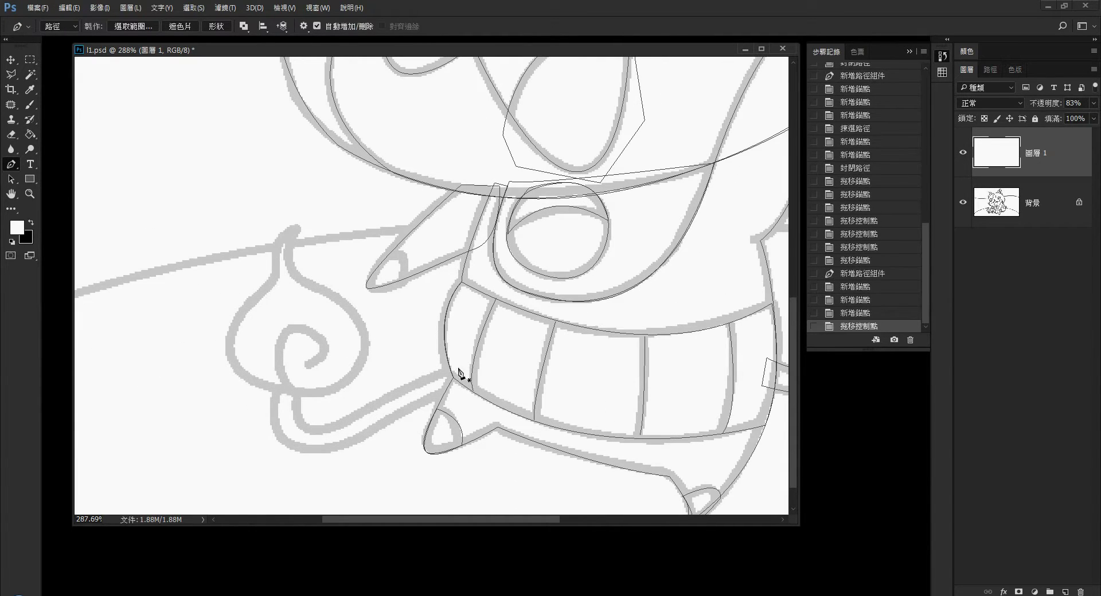
left_click(453, 365)
left_click_drag(329, 429, 297, 450)
left_click_drag(301, 396, 309, 379)
left_click_drag(298, 451, 310, 438)
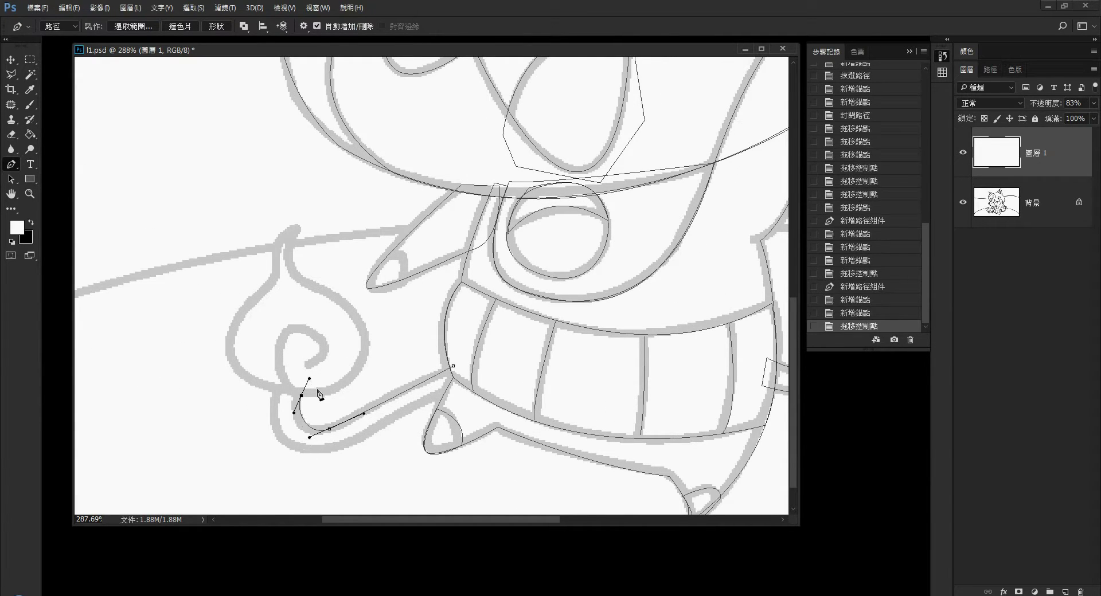
left_click(308, 452)
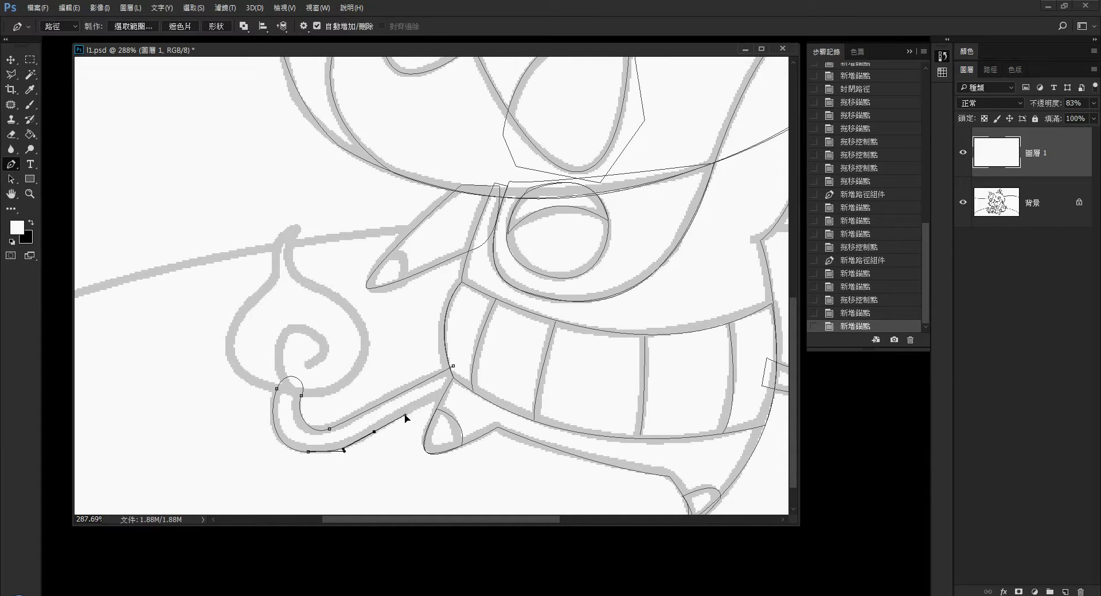
left_click(374, 431)
left_click(478, 377)
left_click(453, 366)
Step: Outline the left flame-shaped swirl with a closed path
scroll(360, 390, "up", 1)
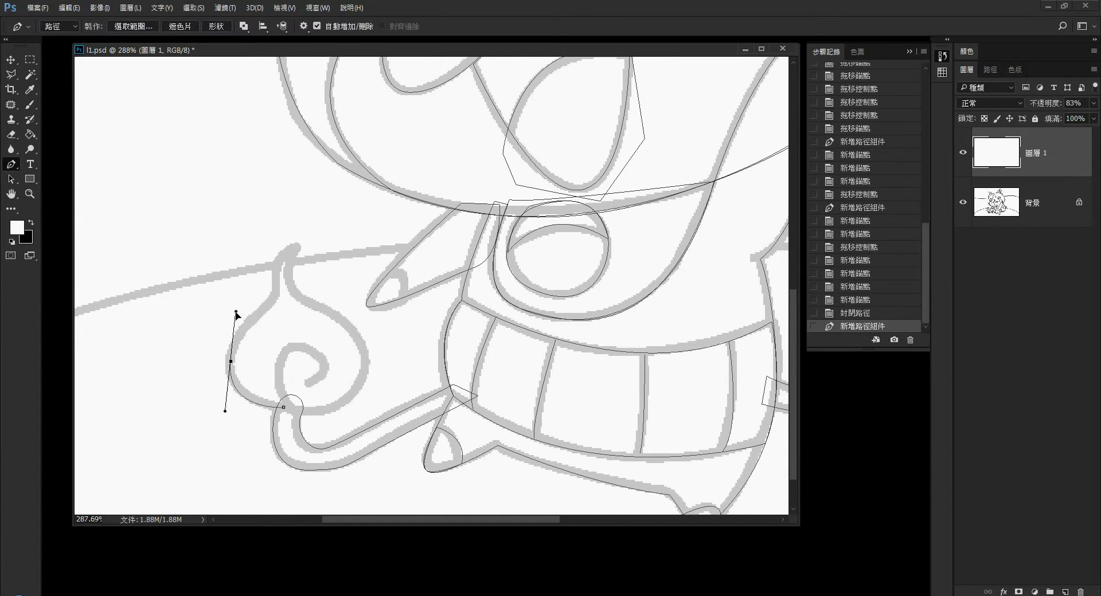
left_click_drag(236, 315, 237, 312)
left_click(275, 299)
left_click_drag(289, 249, 307, 241)
left_click_drag(301, 298, 324, 305)
left_click_drag(365, 374, 342, 415)
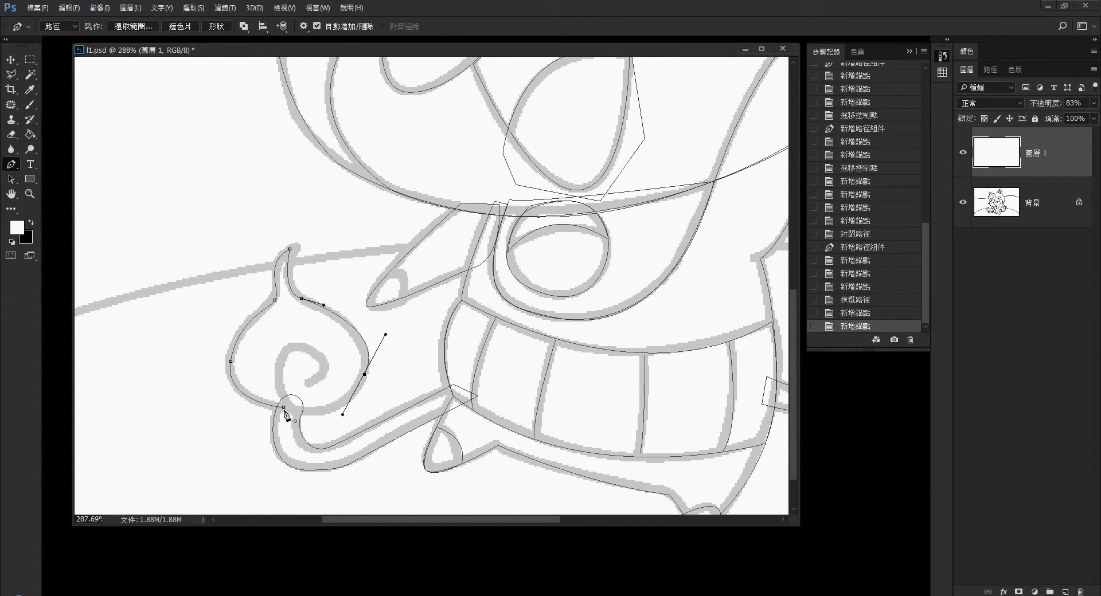
left_click(284, 407)
Step: Adjust the flame's anchors and curves to match the grey line
scroll(258, 289, "up", 2)
left_click_drag(289, 294, 285, 293)
mouse_move(302, 235)
left_mouse_down()
mouse_move(312, 227)
mouse_move(270, 251)
left_mouse_up()
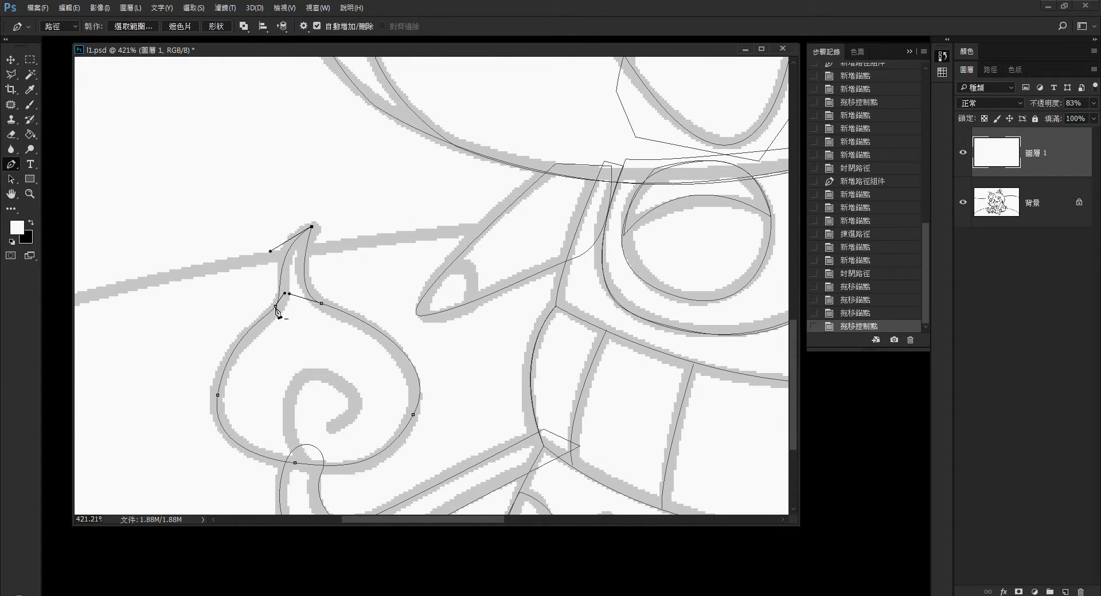
left_click_drag(241, 349, 224, 332)
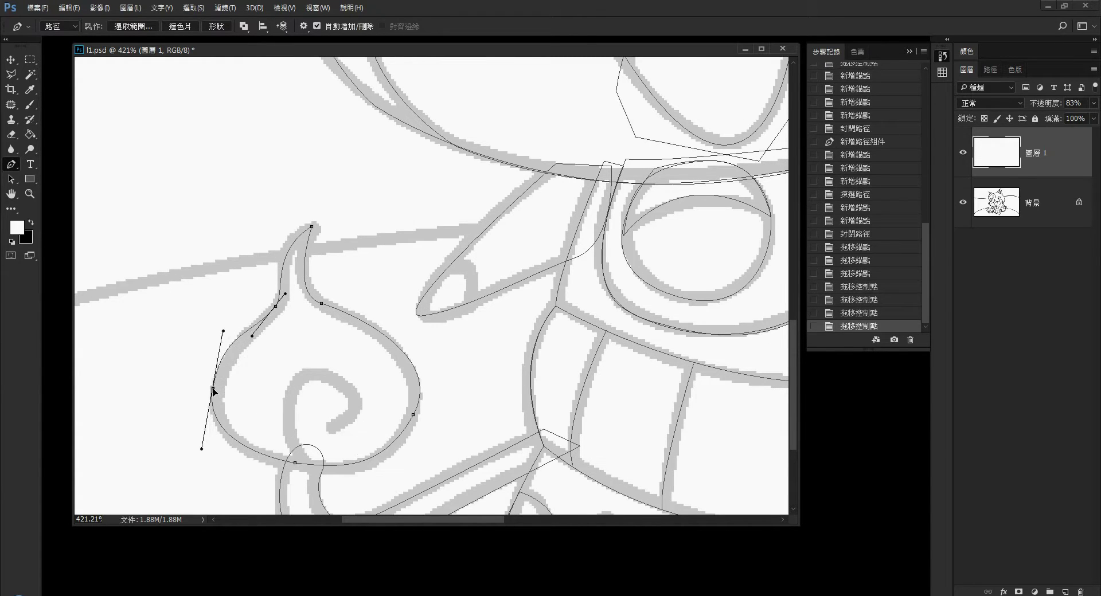
left_click_drag(321, 303, 328, 312)
left_click_drag(445, 355, 439, 367)
Step: Draw the left flame's inner spiral curve
scroll(344, 433, "down", 2)
left_click_drag(305, 320, 346, 290)
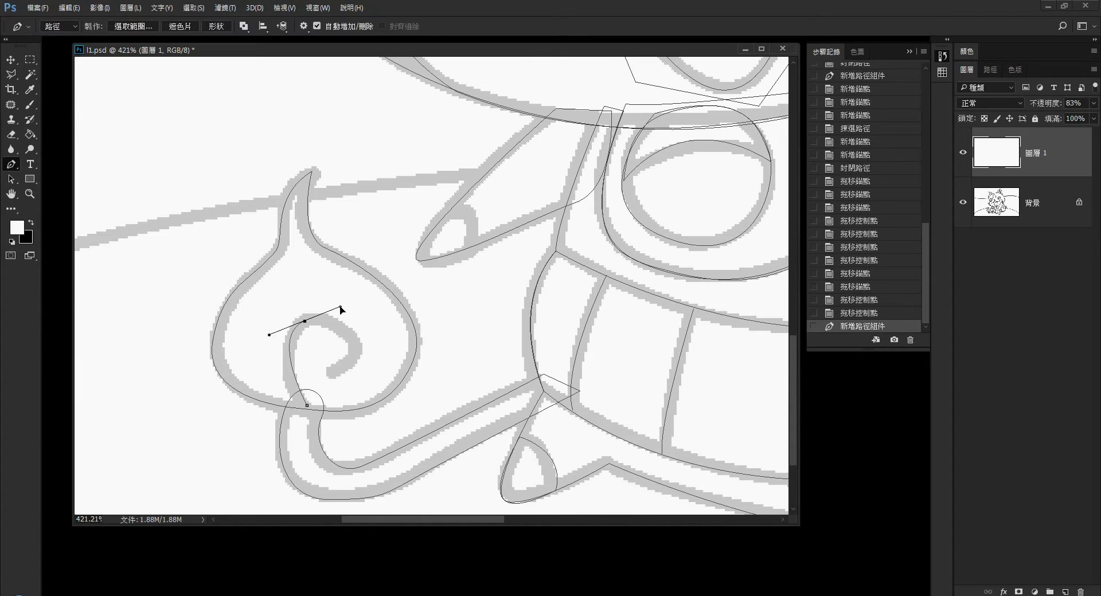
mouse_move(348, 362)
left_mouse_down()
mouse_move(324, 375)
mouse_move(367, 357)
left_mouse_up()
left_click_drag(345, 290, 336, 302)
left_click(324, 374)
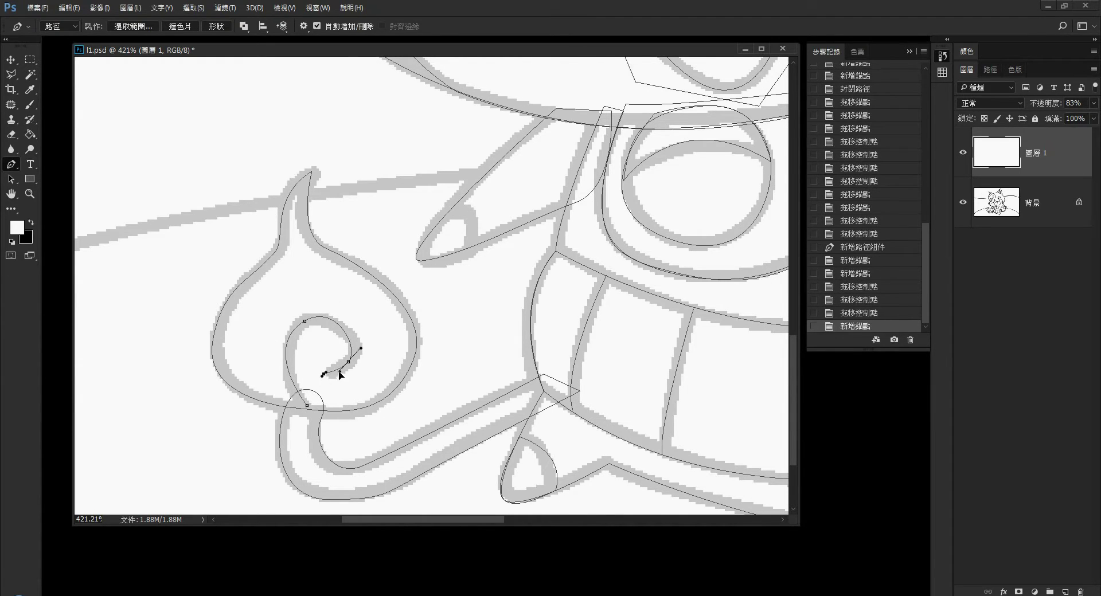
left_click_drag(340, 375, 344, 373)
Step: Outline the small teardrop shape by the face as a closed curved path and adjust its curve
scroll(563, 368, "down", 3)
scroll(475, 300, "up", 3)
left_click(471, 292)
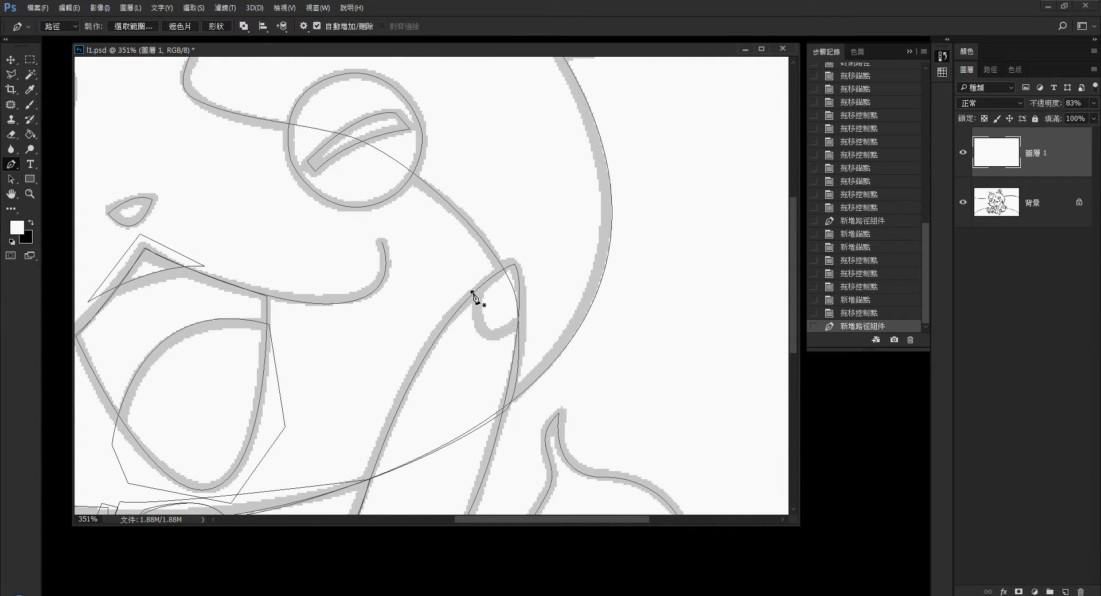
left_click_drag(519, 325, 573, 287)
left_click(512, 264)
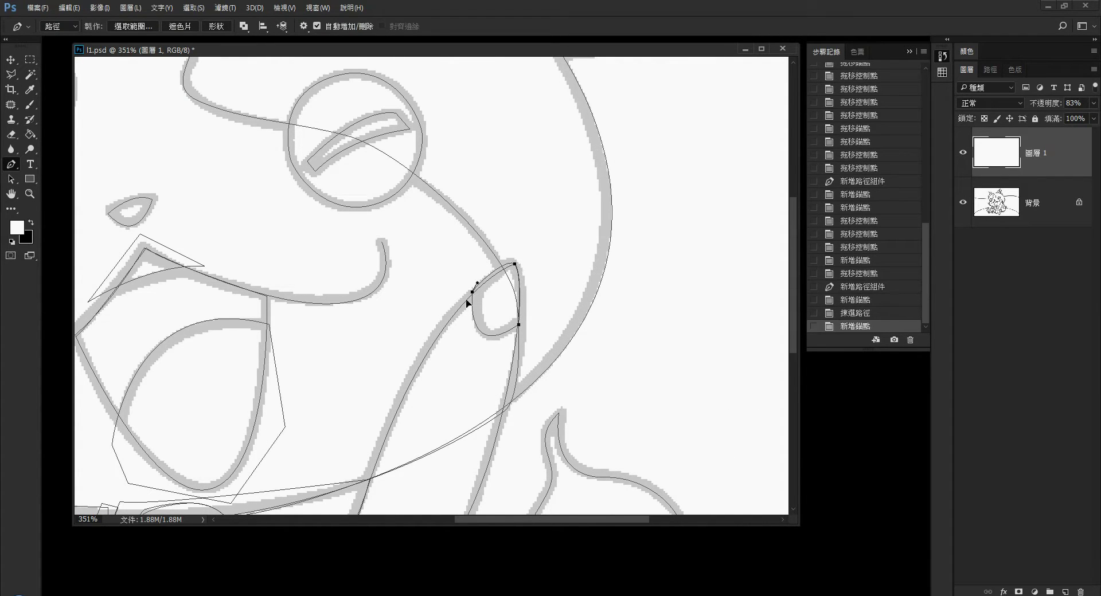
left_click(472, 292)
left_click_drag(497, 277, 484, 302)
scroll(533, 308, "down", 3)
scroll(534, 308, "up", 2)
left_click(512, 253, "ctrl")
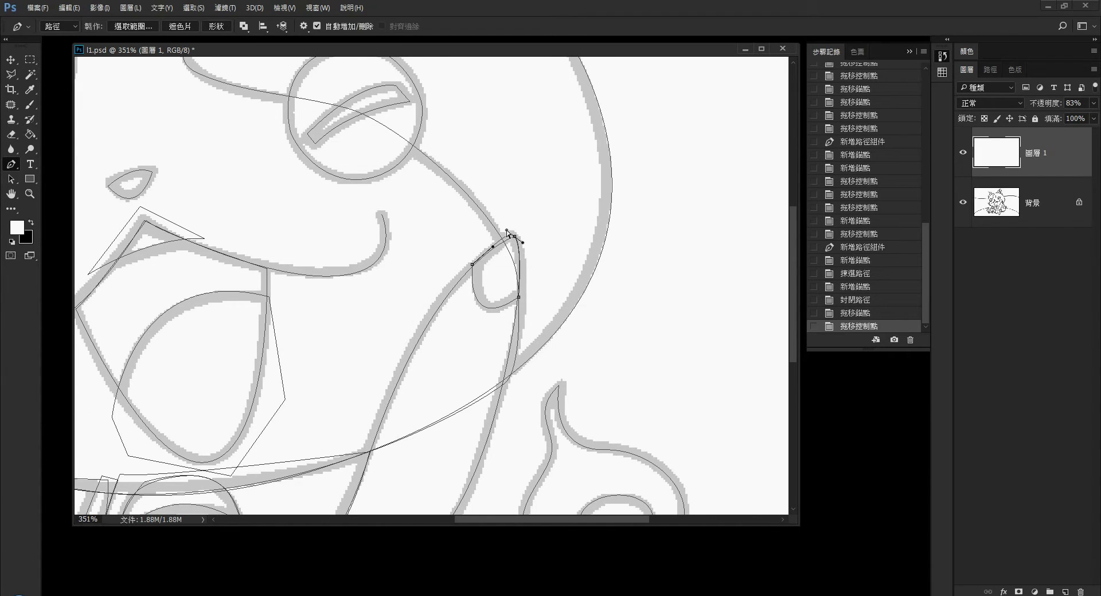
Step: Trace the pointed shape left of the eye as a closed path along the grey line
scroll(506, 229, "down", 3)
scroll(381, 380, "up", 3)
scroll(356, 351, "up", 2)
left_click(354, 346)
left_click_drag(373, 398, 404, 349)
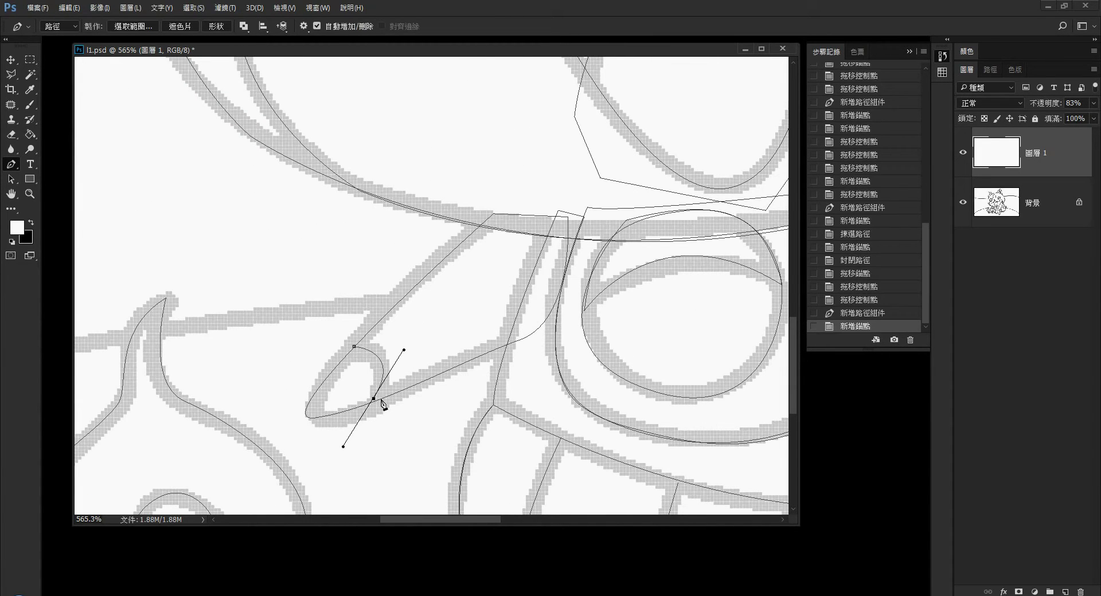
left_click_drag(375, 402, 376, 401)
left_click(376, 401, "ctrl")
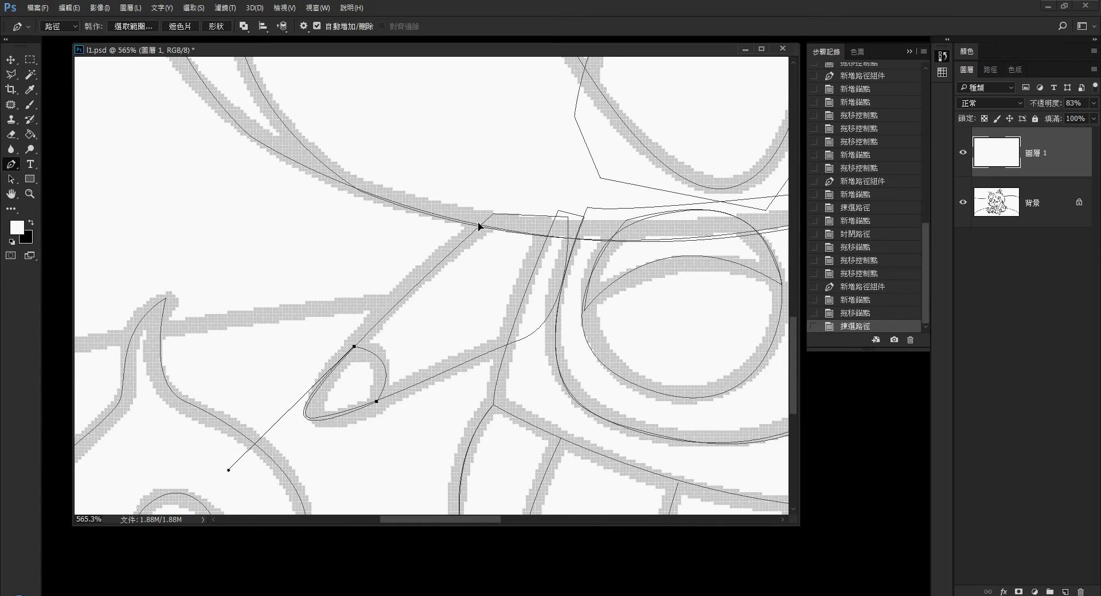
left_click_drag(479, 228, 473, 226)
scroll(406, 353, "down", 5)
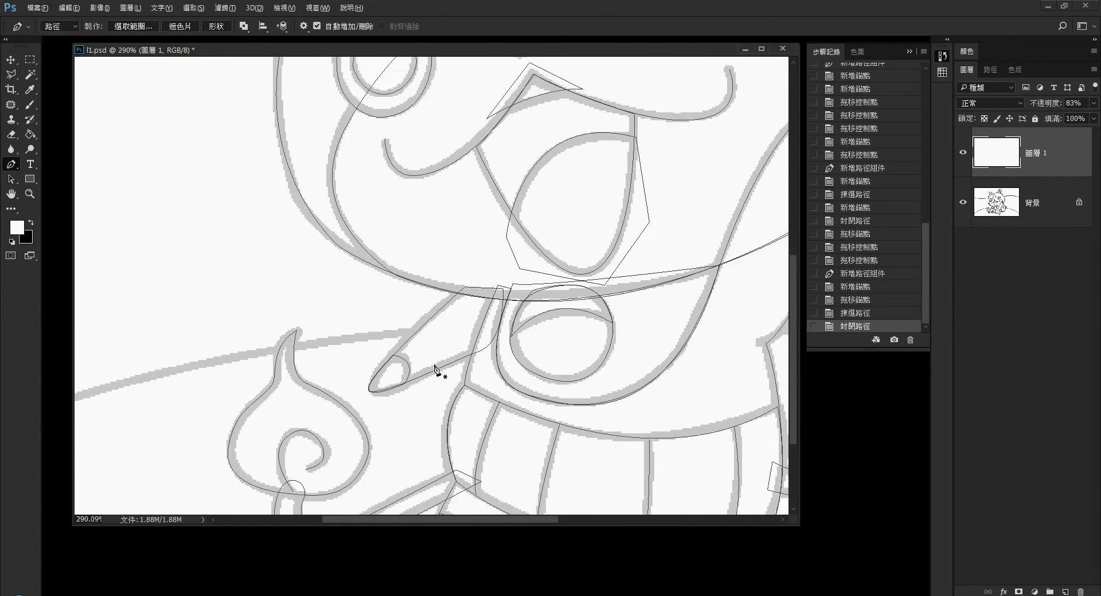